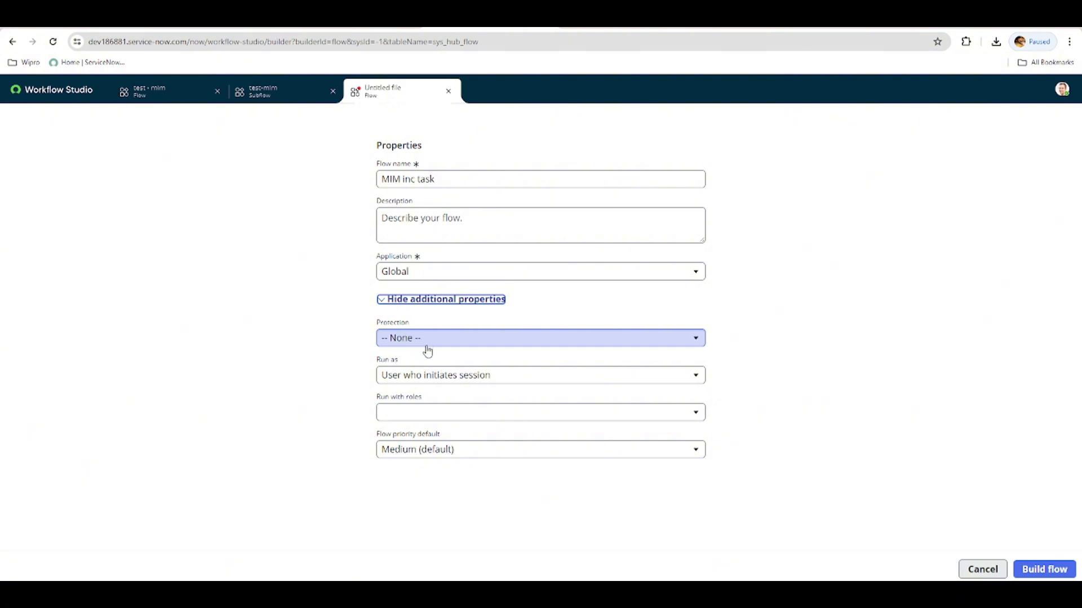
Leave the protection of the "MIM inc task" flow at None and build the flow in the Global application.
{"action": "left_click", "coordinate": [430, 341]}
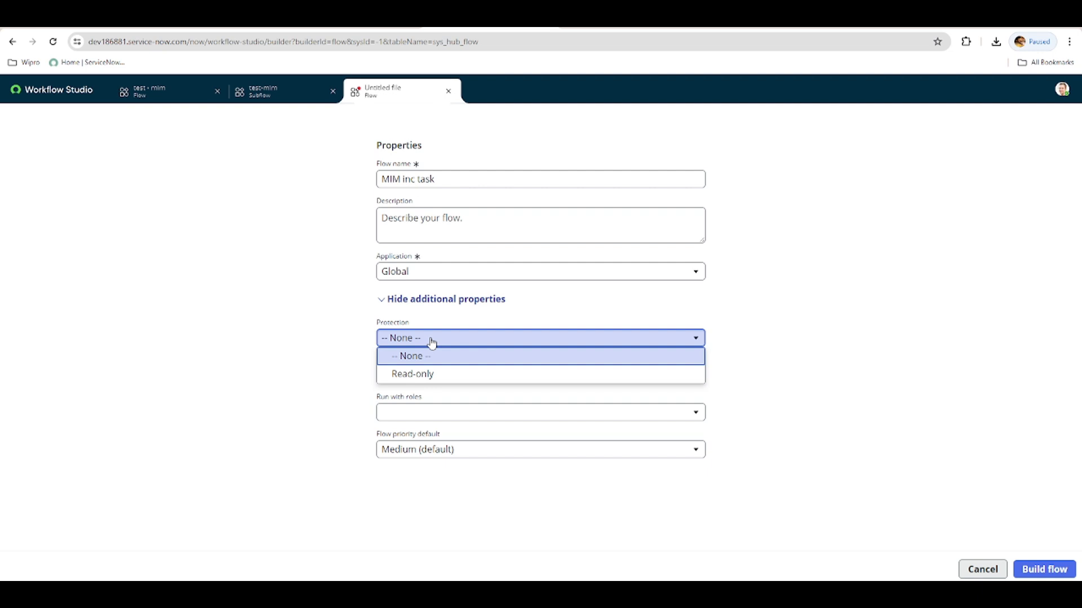
{"action": "left_click", "coordinate": [432, 342]}
{"action": "left_click", "coordinate": [1043, 569]}
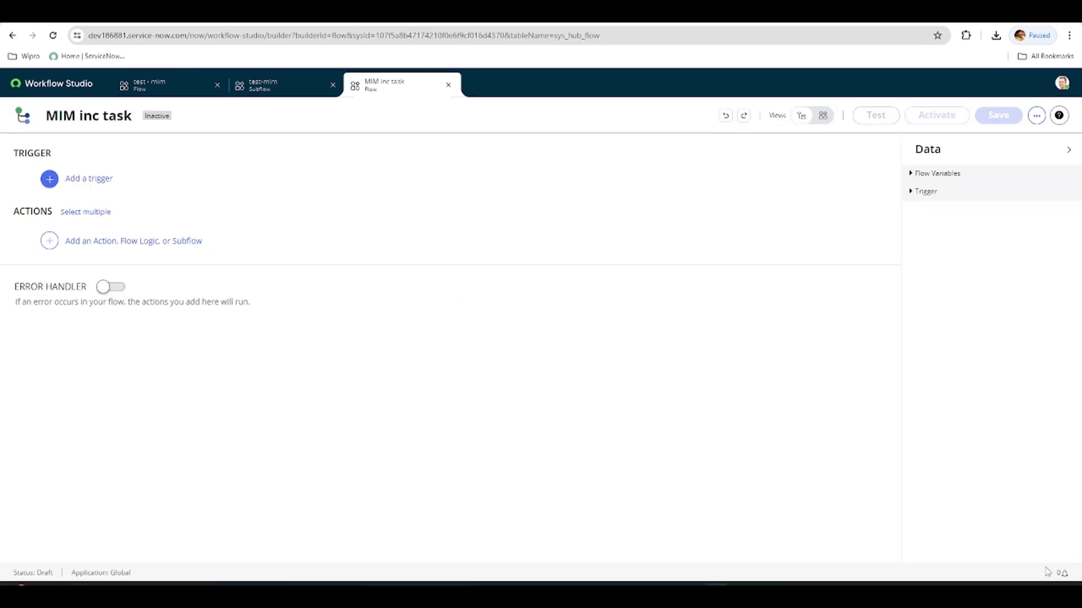
Add a Created or Updated trigger on the Incident table with the condition Priority is one of 1 - Critical, 2 - High.
{"action": "left_click", "coordinate": [49, 179]}
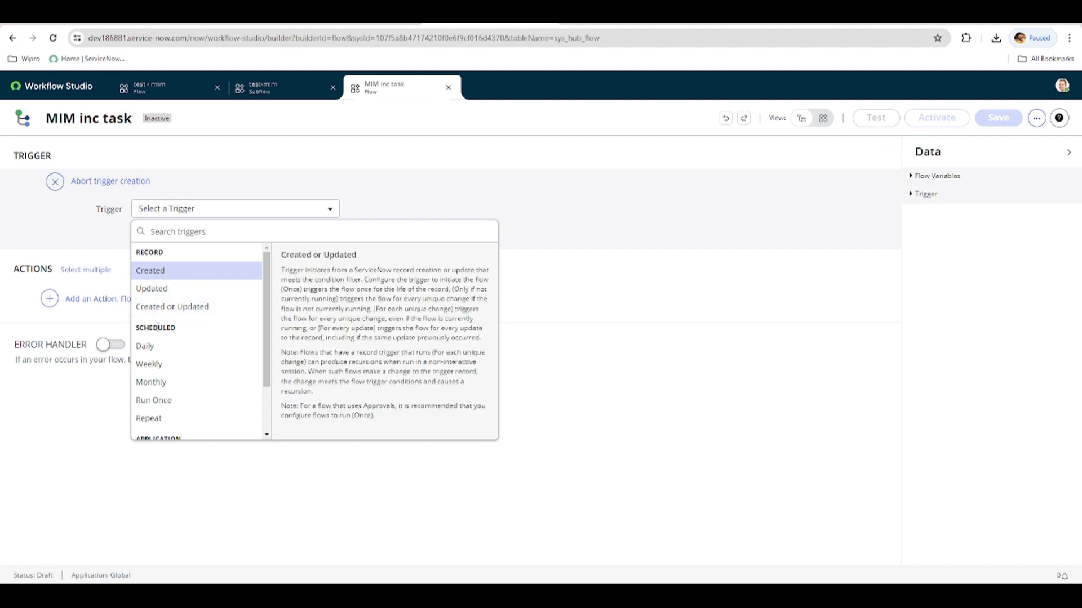
{"action": "mouse_move", "coordinate": [270, 330]}
{"action": "left_mouse_down"}
{"action": "mouse_move", "coordinate": [269, 387]}
{"action": "mouse_move", "coordinate": [261, 320]}
{"action": "left_mouse_up"}
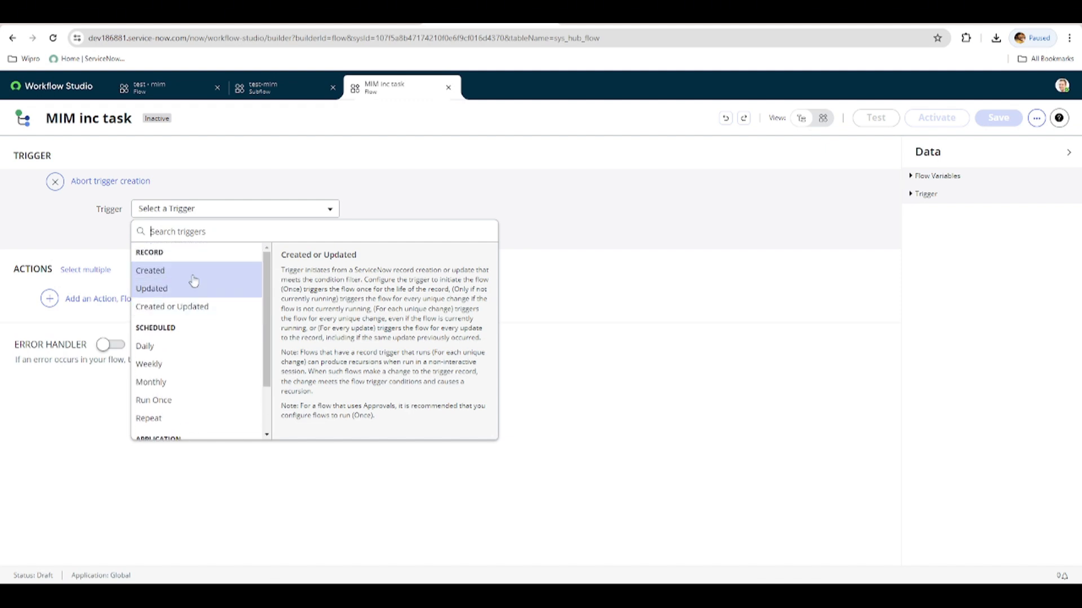
{"action": "left_click", "coordinate": [173, 305]}
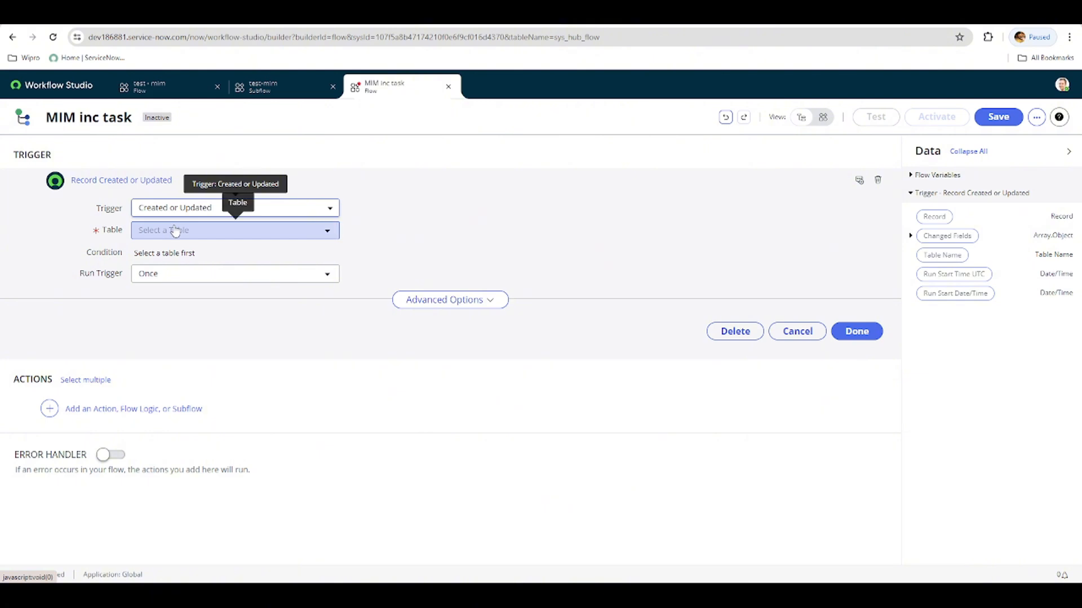
{"action": "left_click", "coordinate": [201, 231]}
{"action": "type", "text": "inci"}
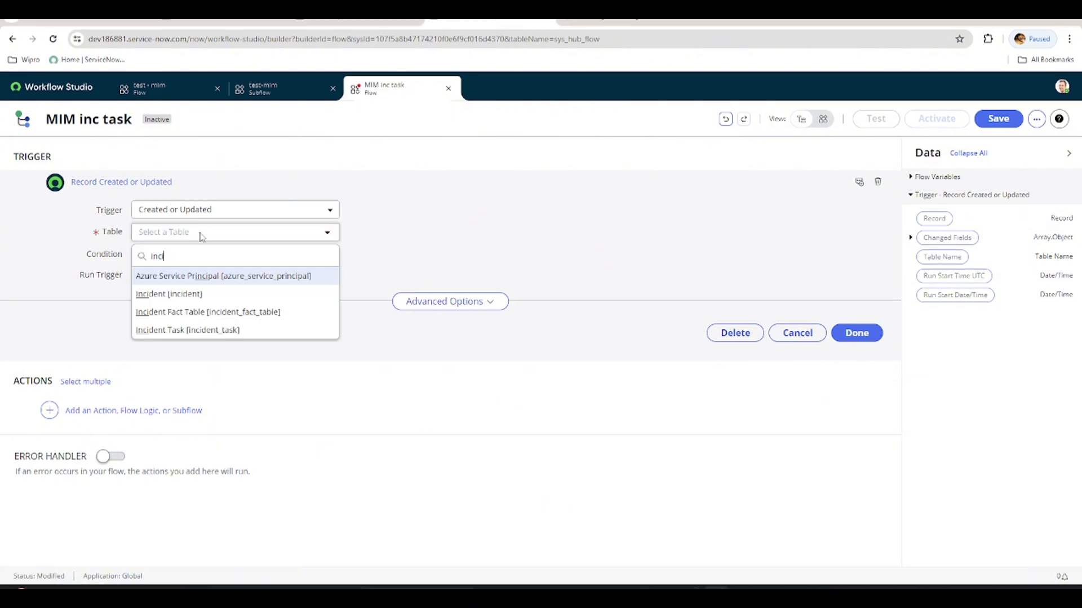
{"action": "left_click", "coordinate": [186, 293]}
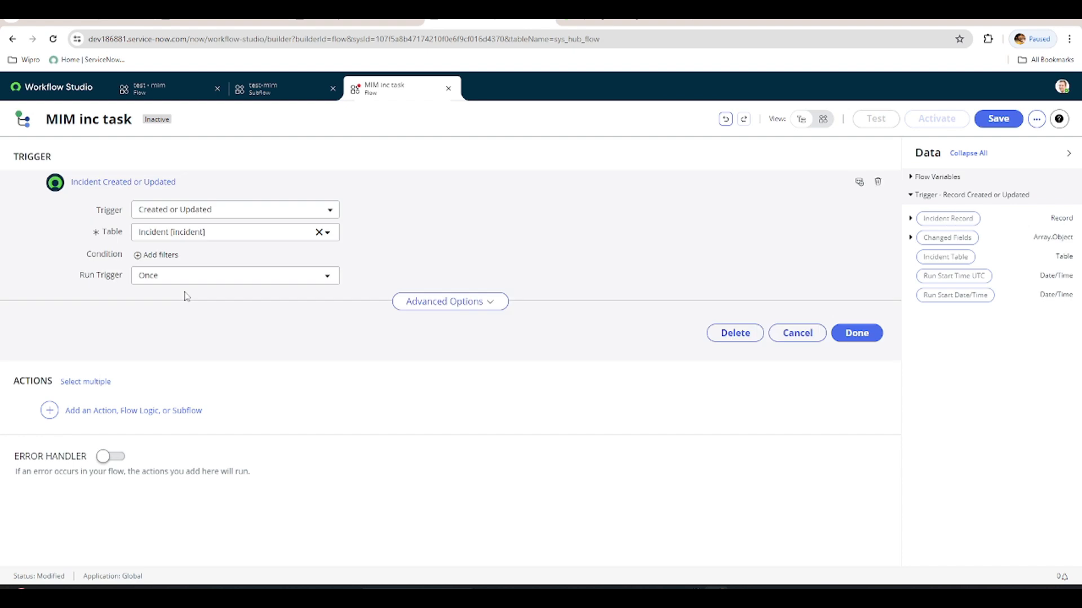
{"action": "left_click", "coordinate": [140, 256]}
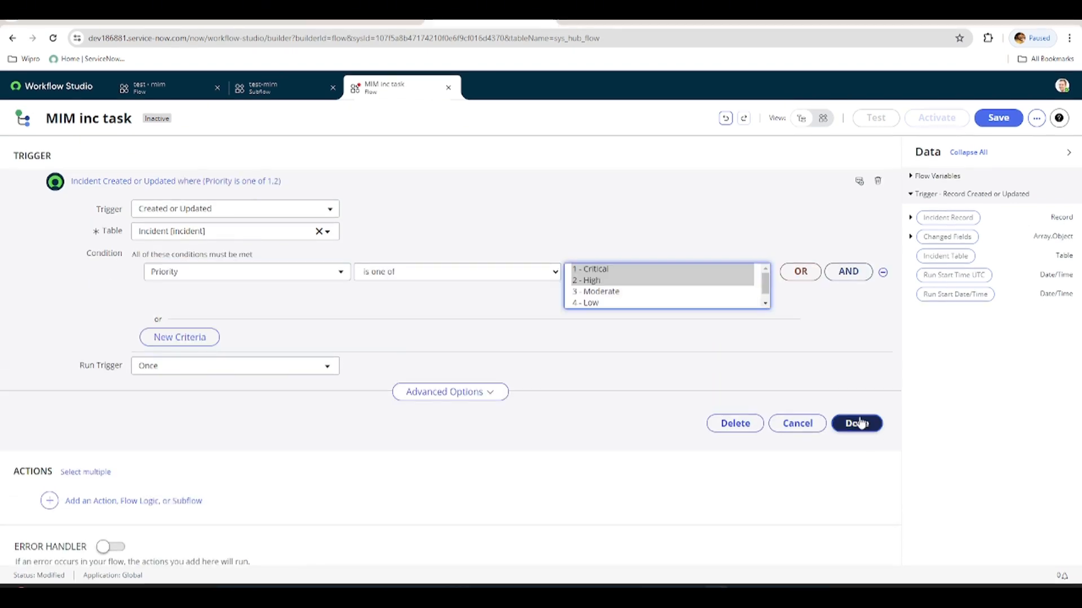
{"action": "left_click", "coordinate": [857, 392]}
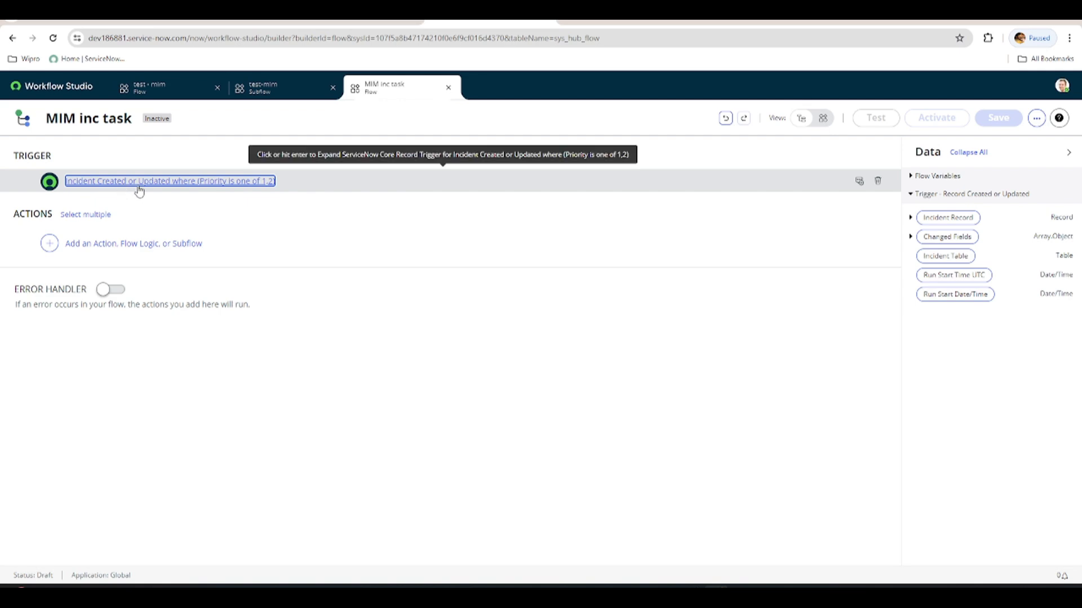
Create a new subflow named "Task and notif MIM" from the Workflow Studio subflow list.
{"action": "left_click", "coordinate": [50, 242]}
{"action": "left_click", "coordinate": [49, 87]}
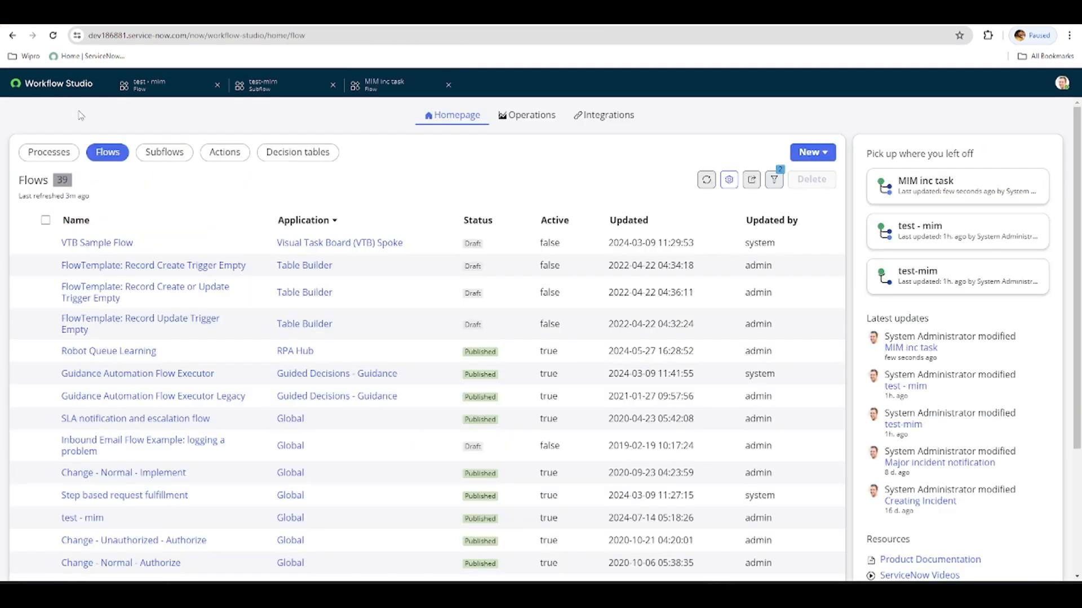
{"action": "left_click", "coordinate": [164, 153]}
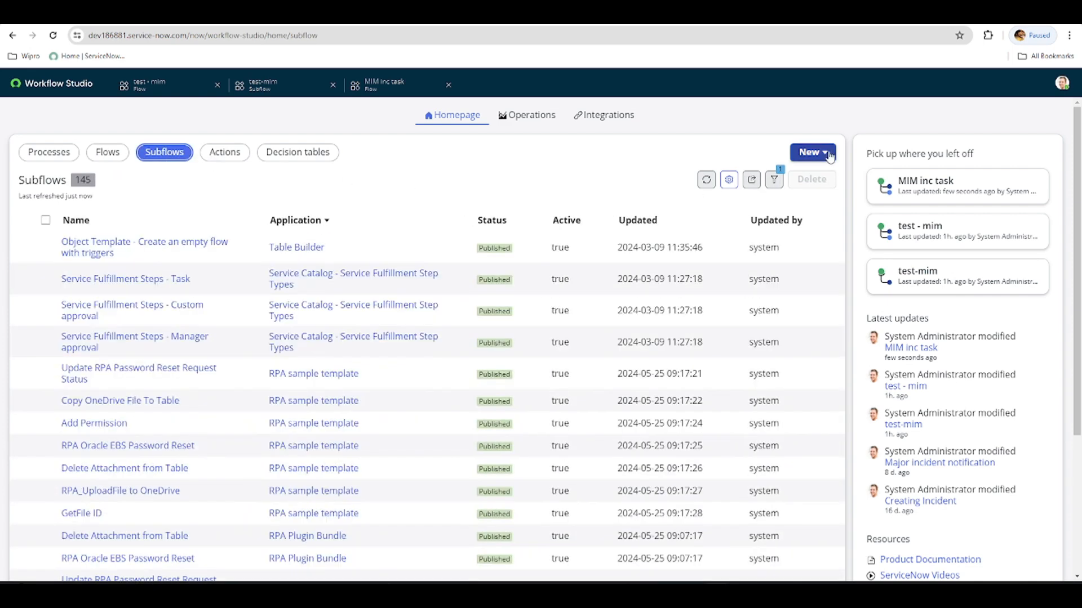
{"action": "left_click", "coordinate": [811, 152]}
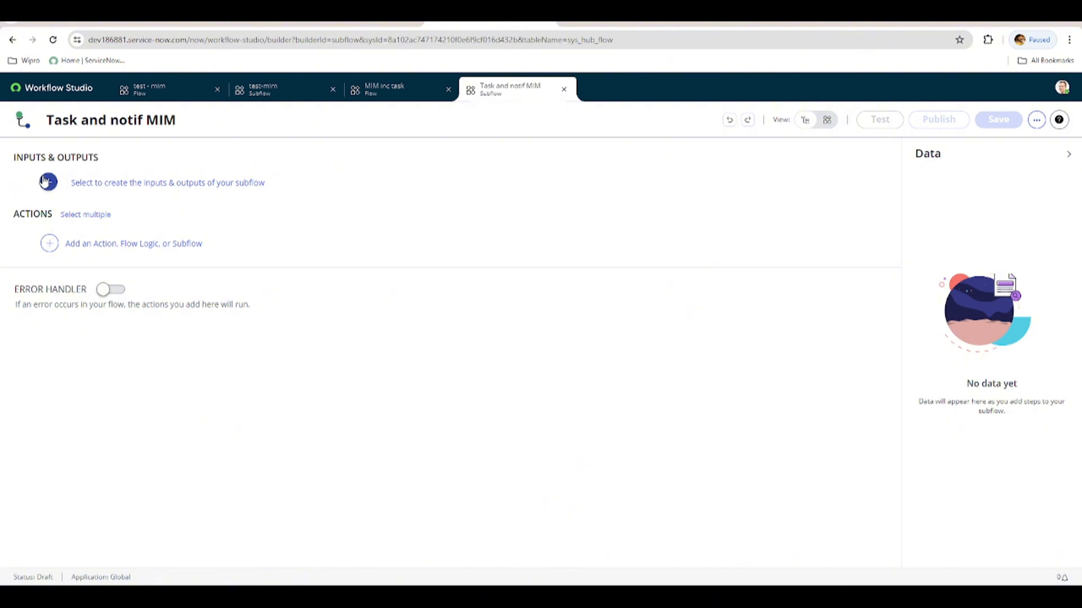
Add a subflow input labelled "Incident" with the type Reference.Incident.
{"action": "left_click", "coordinate": [48, 182]}
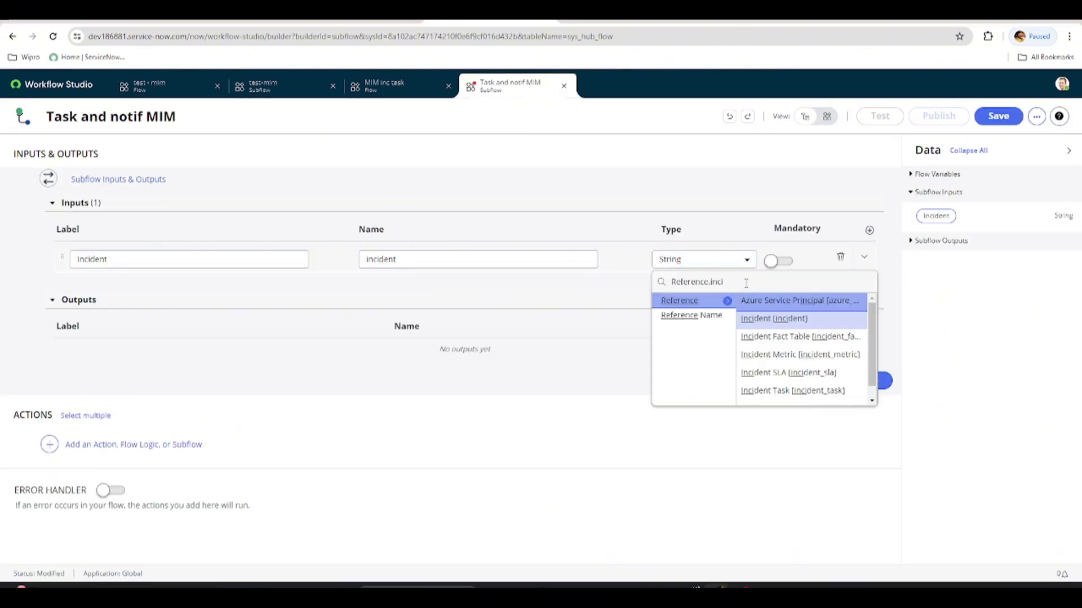
{"action": "left_click", "coordinate": [768, 319]}
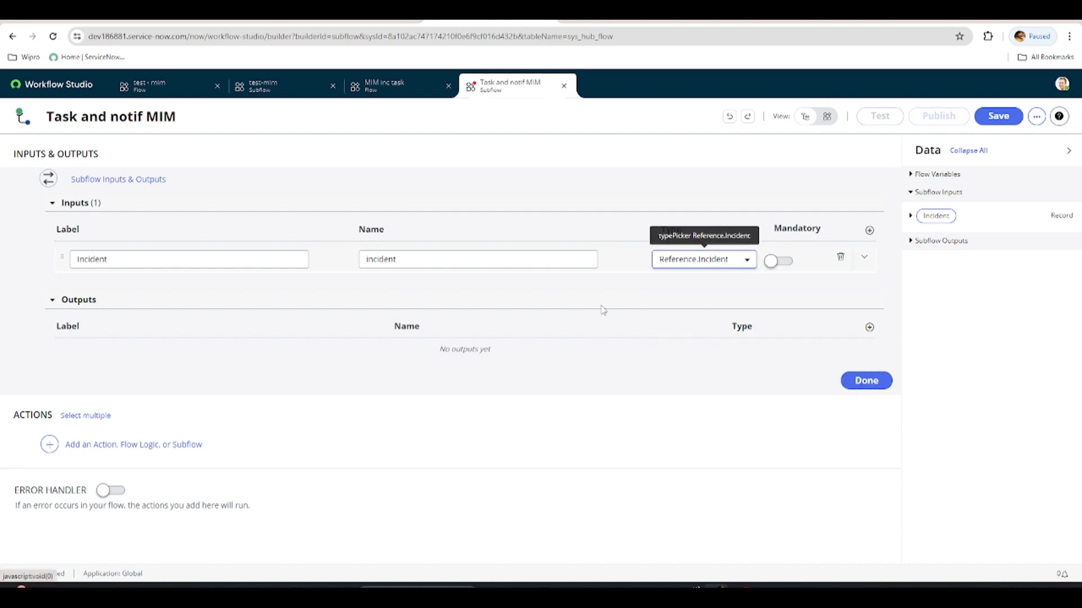
{"action": "left_click", "coordinate": [405, 269]}
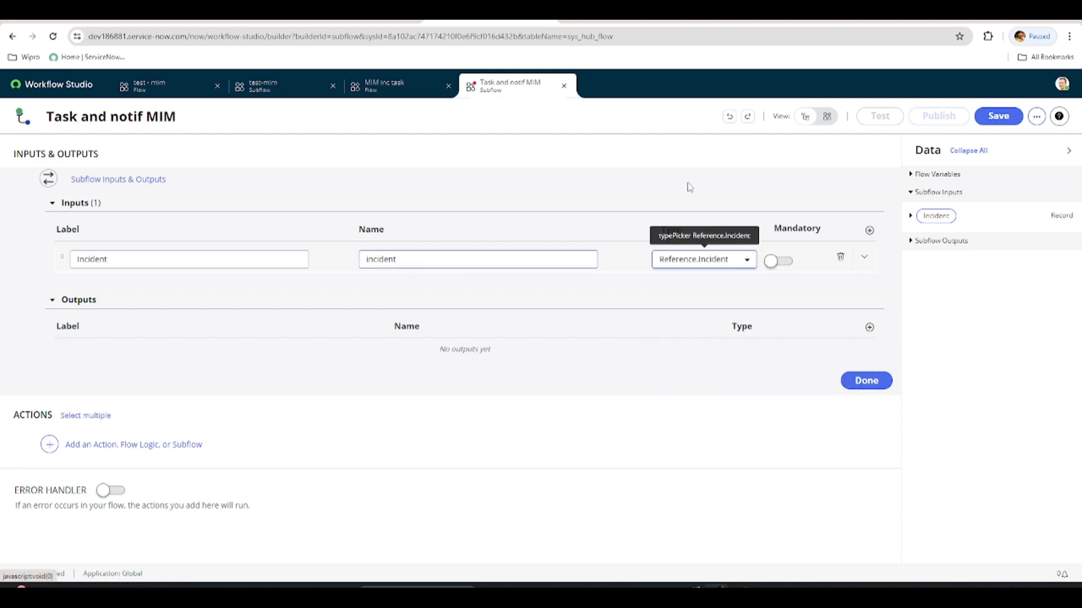
Add a second subflow input labelled "Assignment group" that references the Group [sys_user_group] table.
{"action": "left_click", "coordinate": [869, 230]}
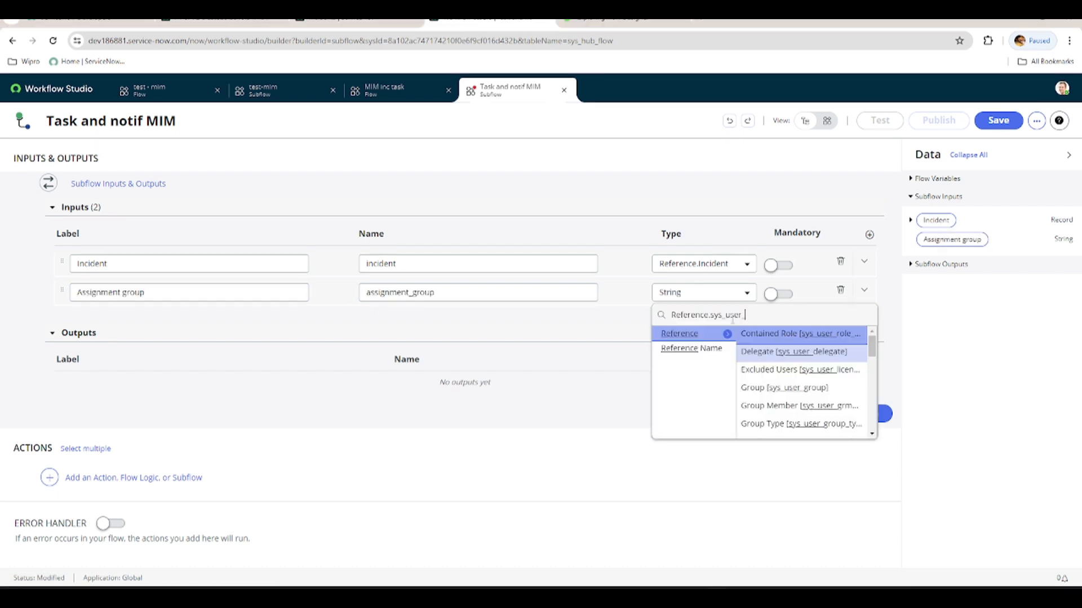
{"action": "type", "text": "group"}
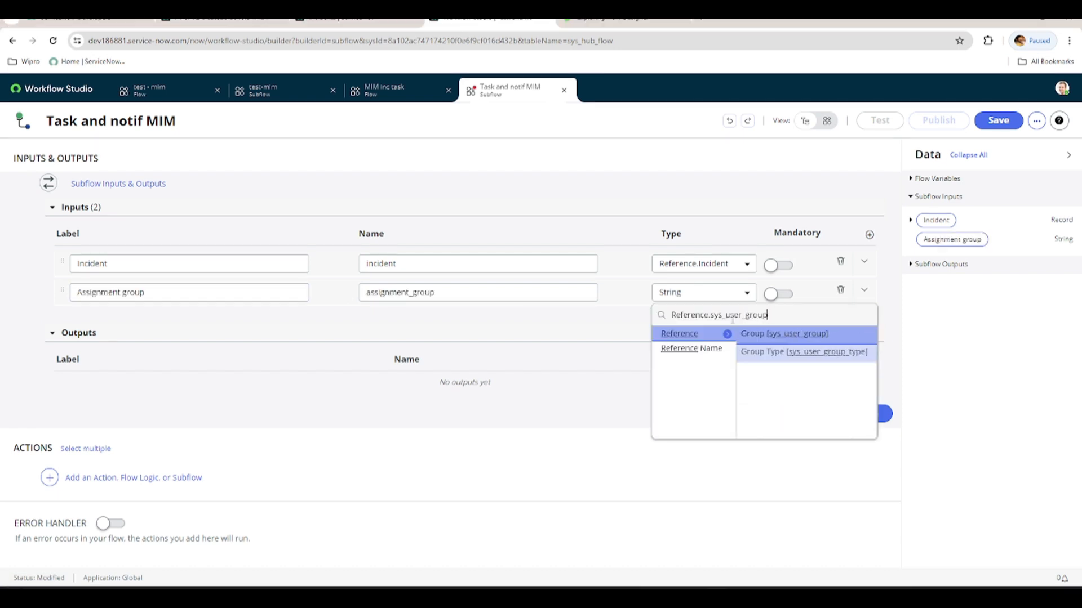
{"action": "left_click", "coordinate": [768, 334]}
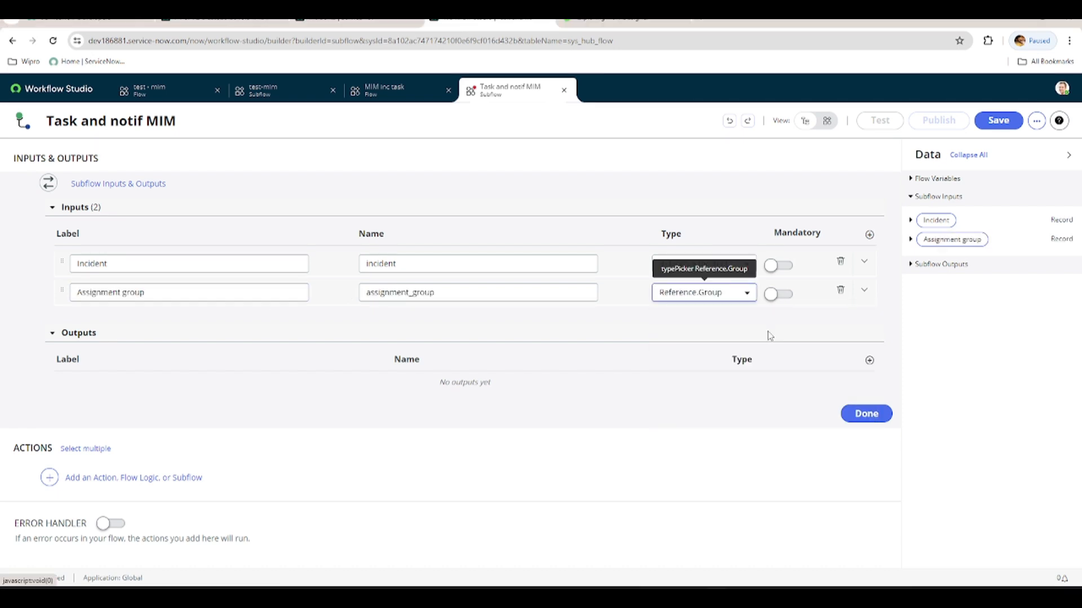
Add a third subflow input labelled "Short Desc" of type String and finish the inputs and outputs.
{"action": "left_click", "coordinate": [870, 234]}
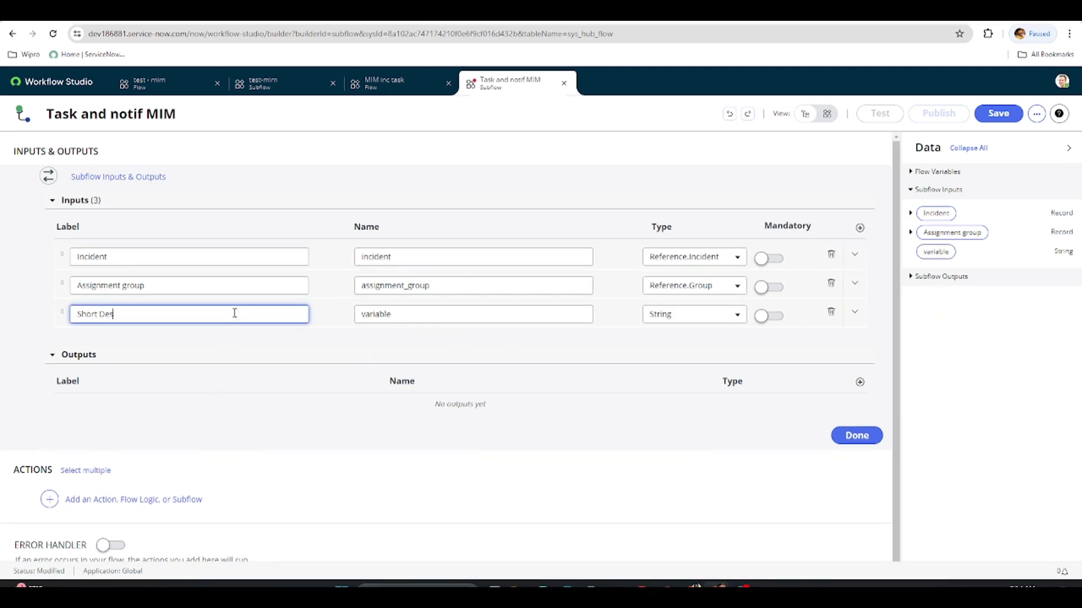
{"action": "left_click", "coordinate": [631, 352]}
{"action": "left_click", "coordinate": [847, 445]}
Add a Create Incident Task on Incident action that takes its incident from the subflow's Incident input.
{"action": "left_click", "coordinate": [107, 241]}
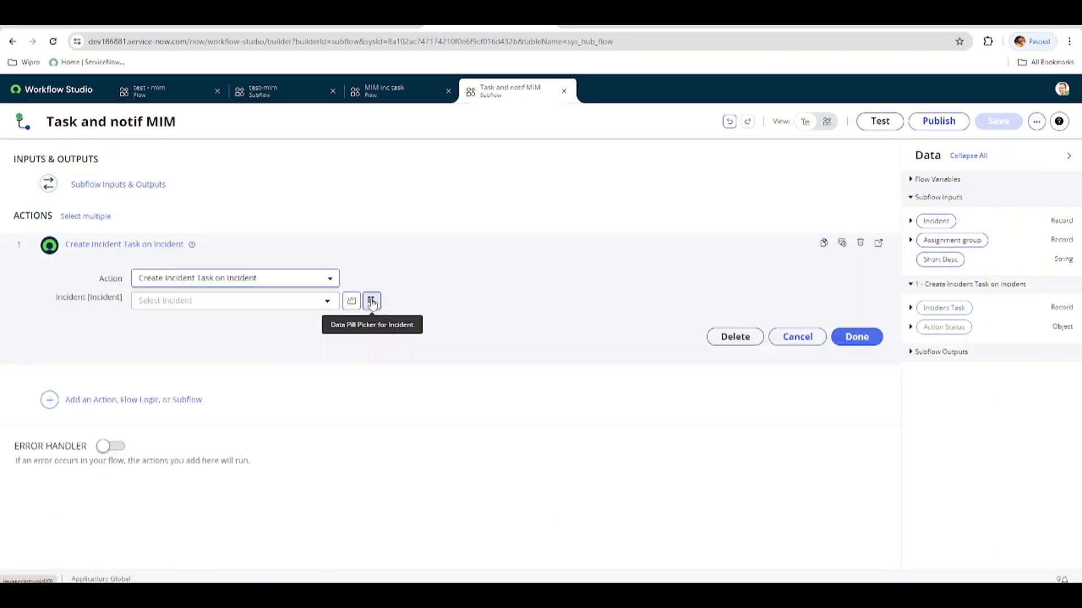
{"action": "left_click", "coordinate": [372, 297]}
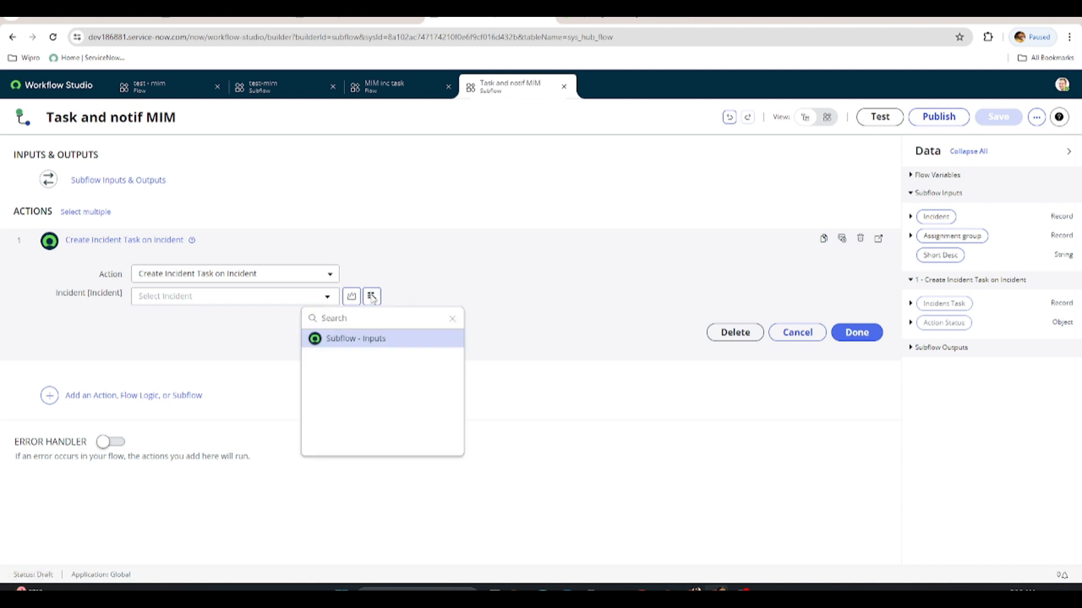
{"action": "left_click", "coordinate": [371, 339]}
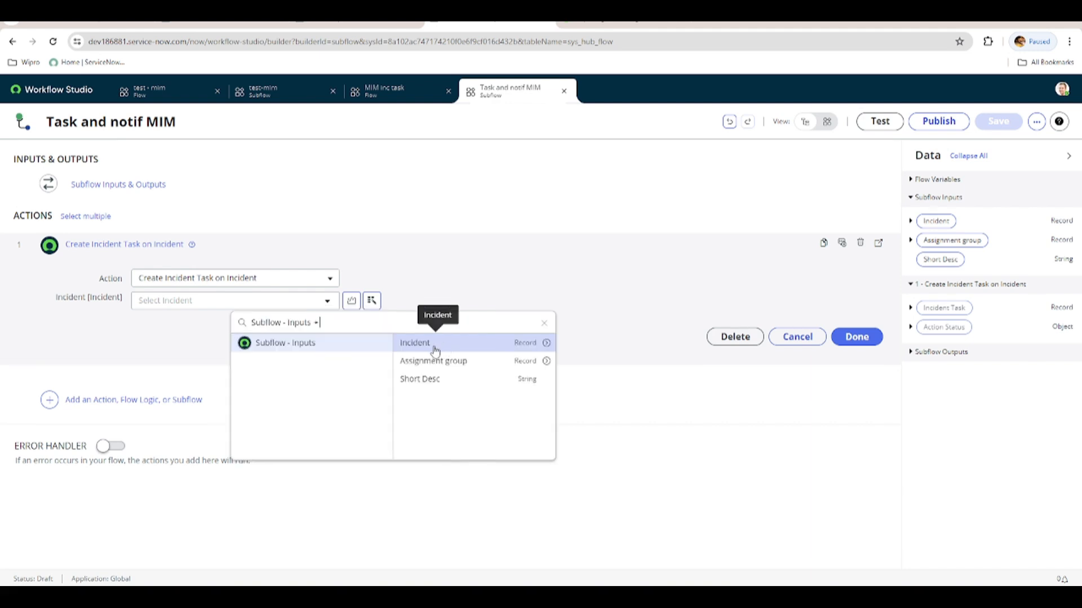
{"action": "left_click", "coordinate": [435, 349]}
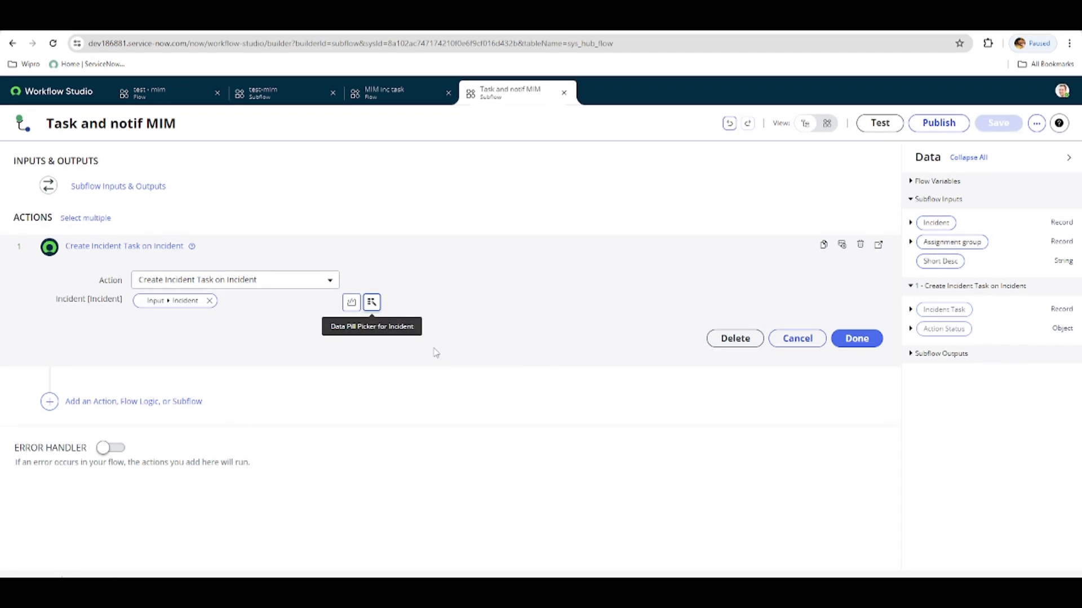
{"action": "left_click", "coordinate": [856, 339]}
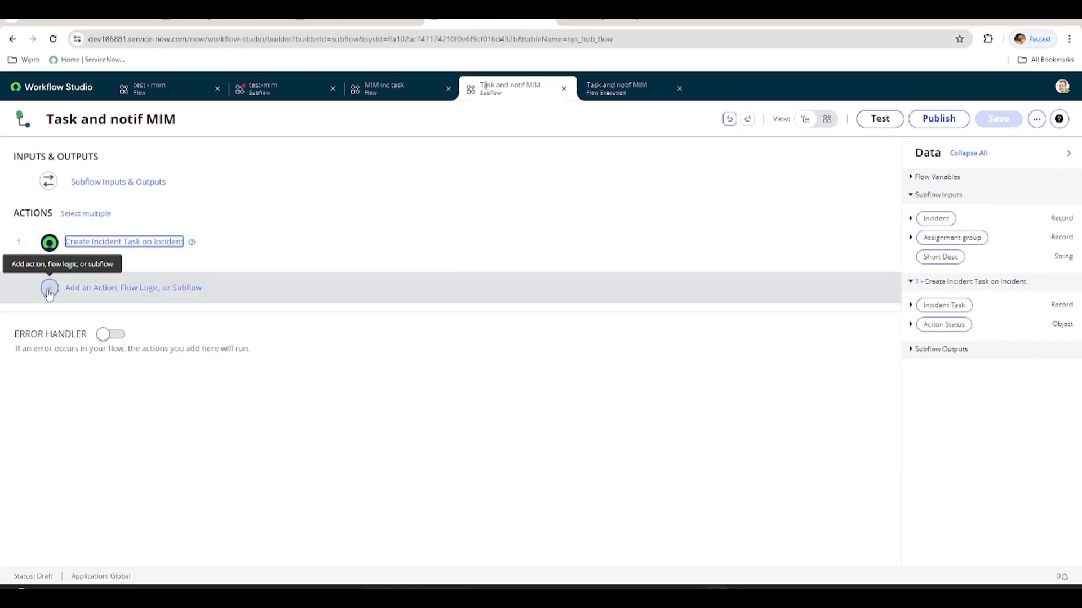
Add an Update Record action targeting the Incident Task record produced by the Create Incident Task on Incident action.
{"action": "left_click", "coordinate": [49, 288]}
{"action": "left_click", "coordinate": [242, 339]}
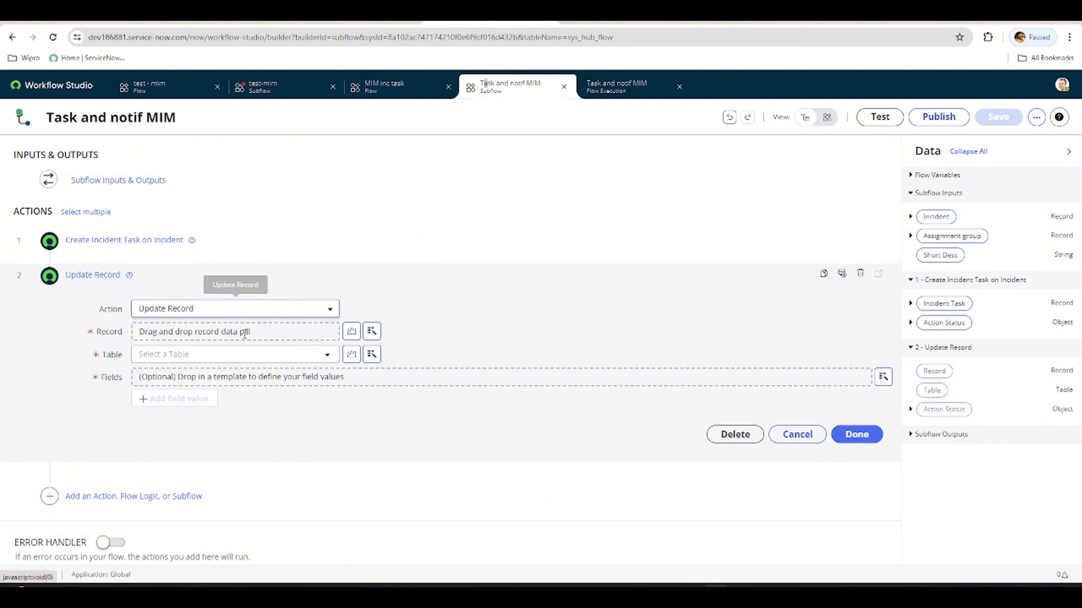
{"action": "left_click", "coordinate": [371, 332]}
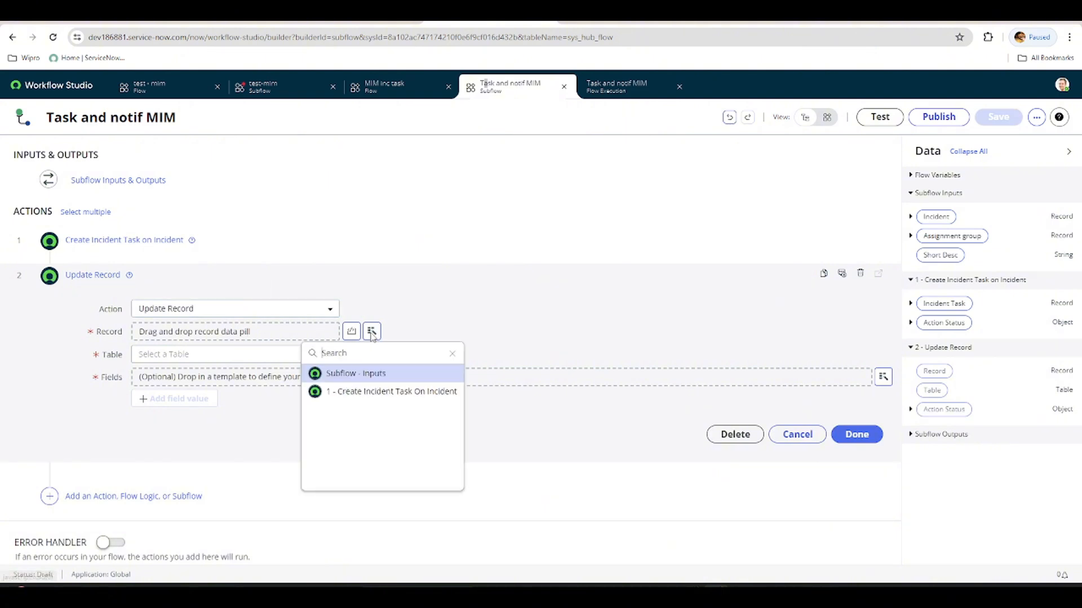
{"action": "left_click", "coordinate": [382, 391]}
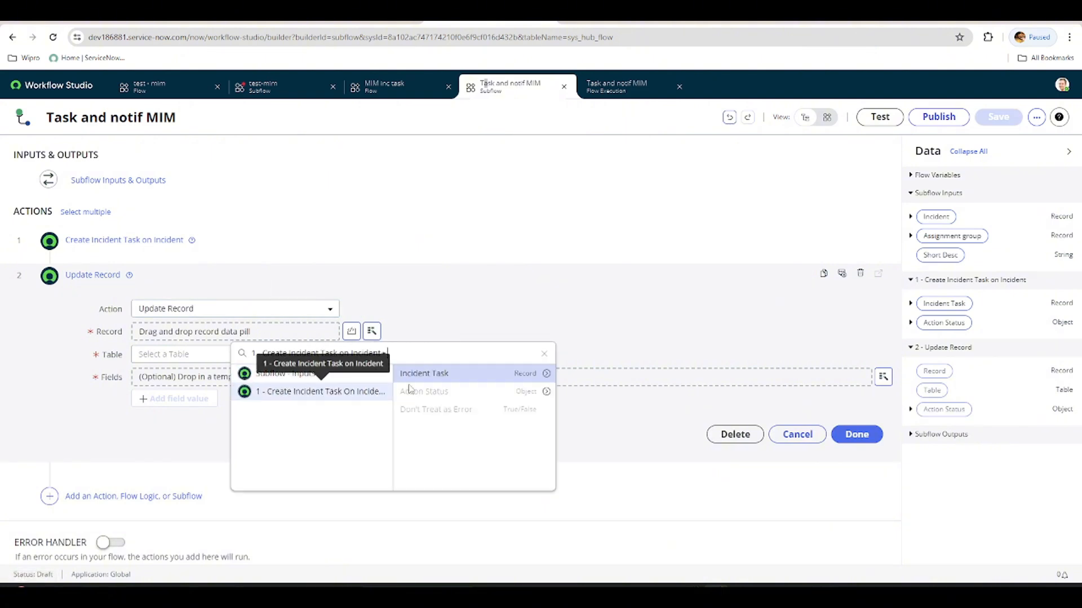
{"action": "left_click", "coordinate": [428, 376]}
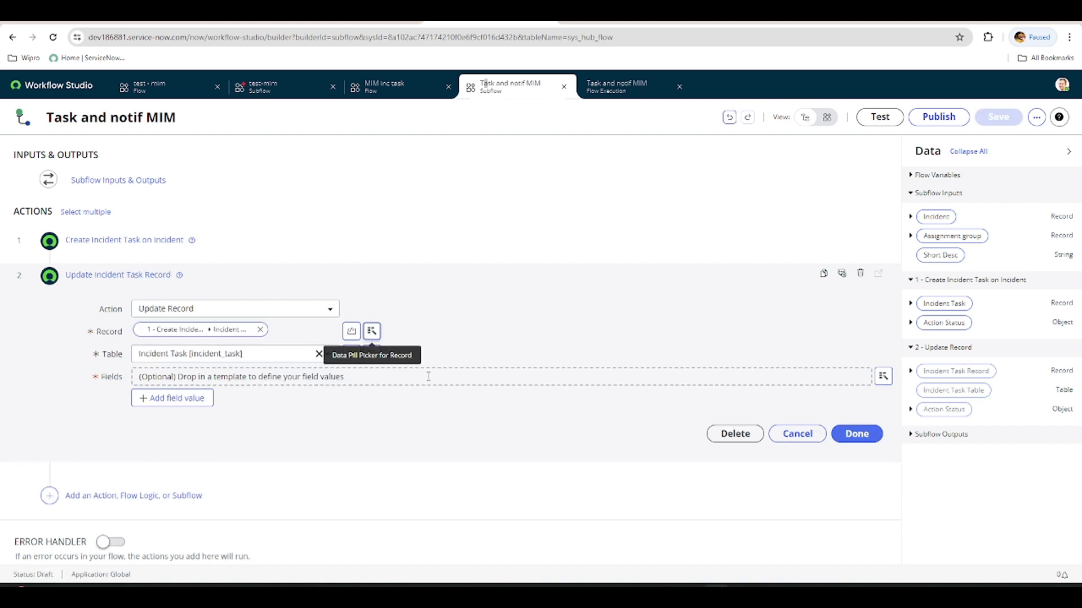
Set the updated task's Short description to the Short Desc input and its Assignment group to MIM Managers, and finish the action.
{"action": "left_click", "coordinate": [181, 398]}
{"action": "left_click", "coordinate": [191, 398]}
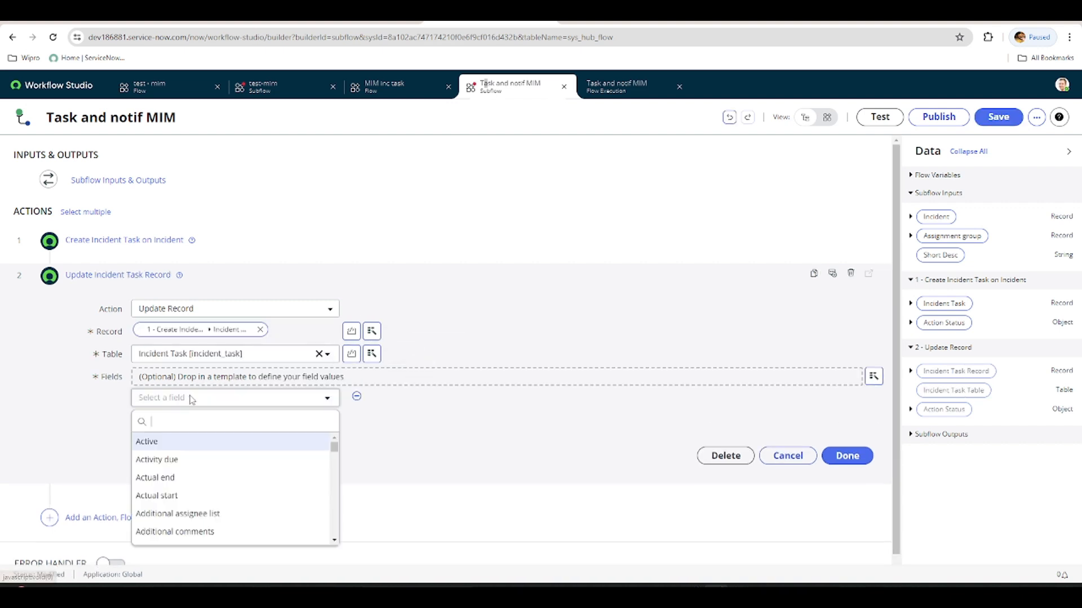
{"action": "type", "text": "short"}
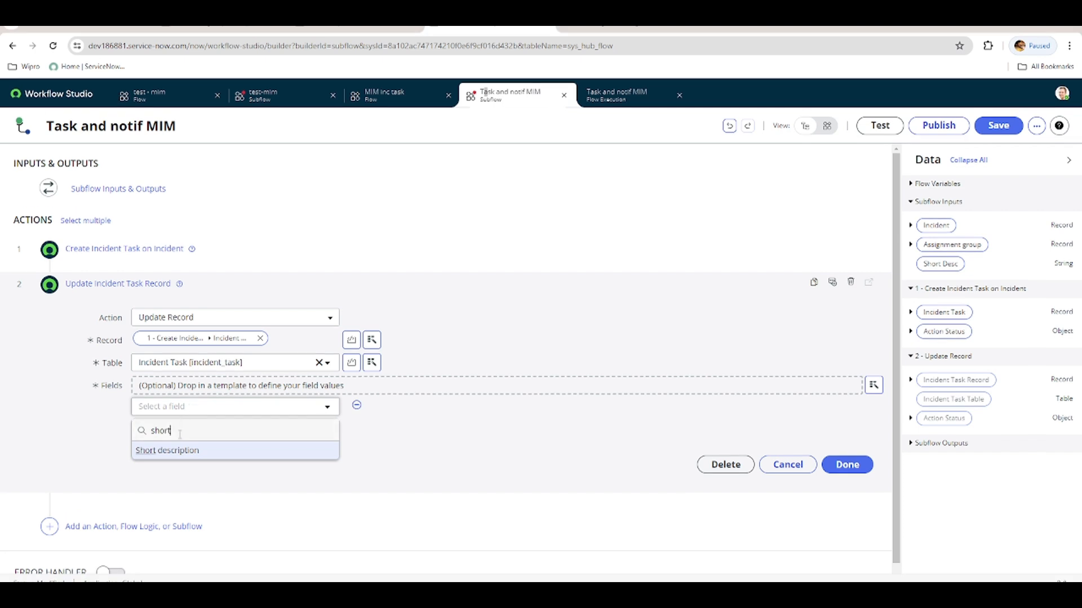
{"action": "left_click", "coordinate": [176, 454]}
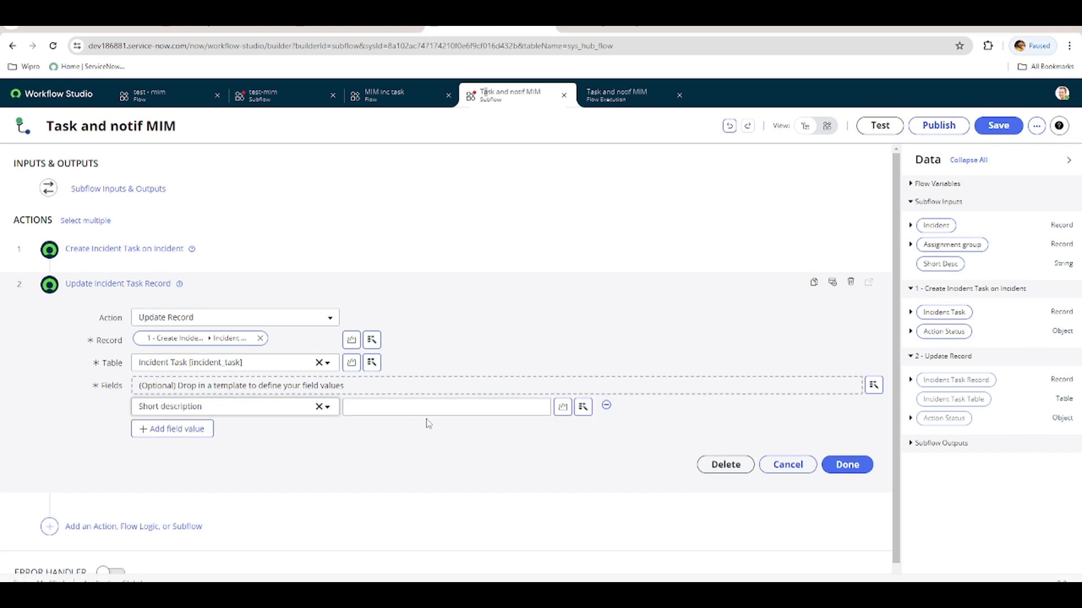
{"action": "left_click_drag", "start_coordinate": [940, 264], "coordinate": [443, 414]}
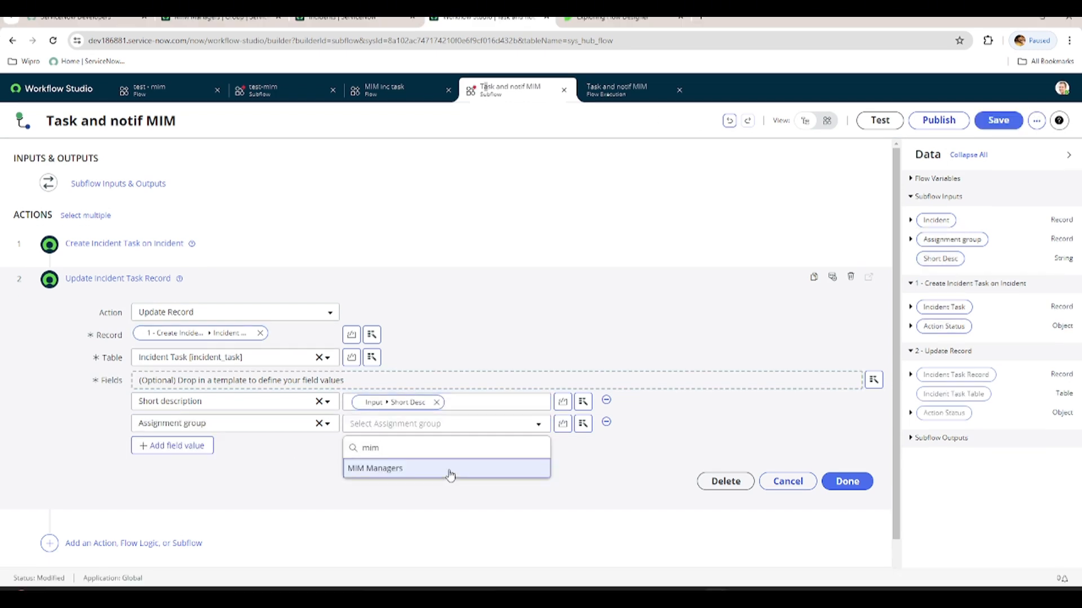
{"action": "left_click", "coordinate": [449, 469]}
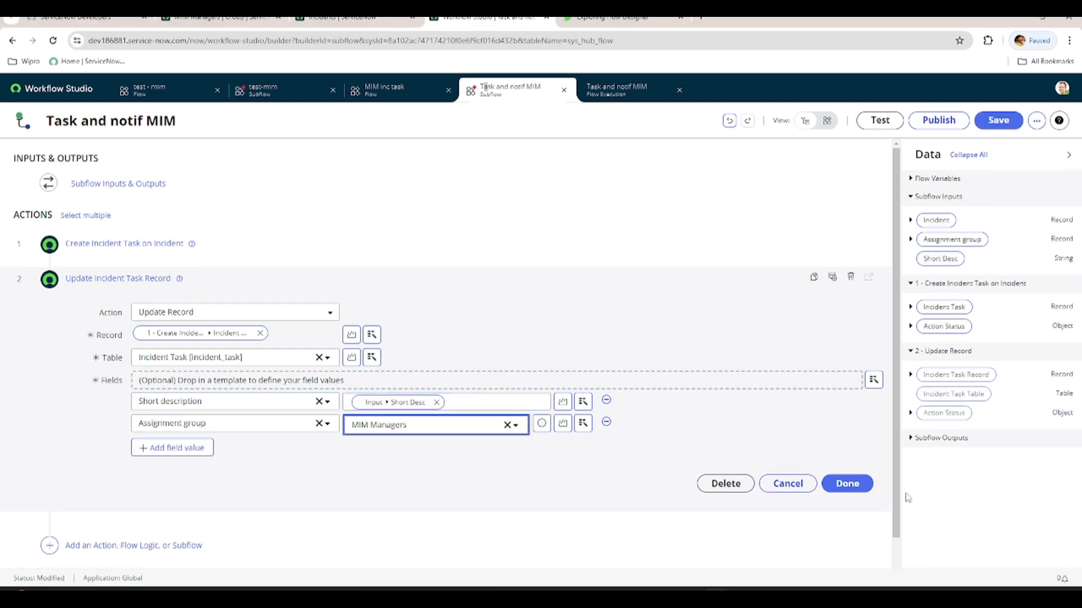
{"action": "left_click", "coordinate": [846, 484]}
Add a Send Email action for the Incident Task table, addressed to the group's email, with Short Desc as subject and bold red body "Pay attention!!!".
{"action": "left_click", "coordinate": [101, 322]}
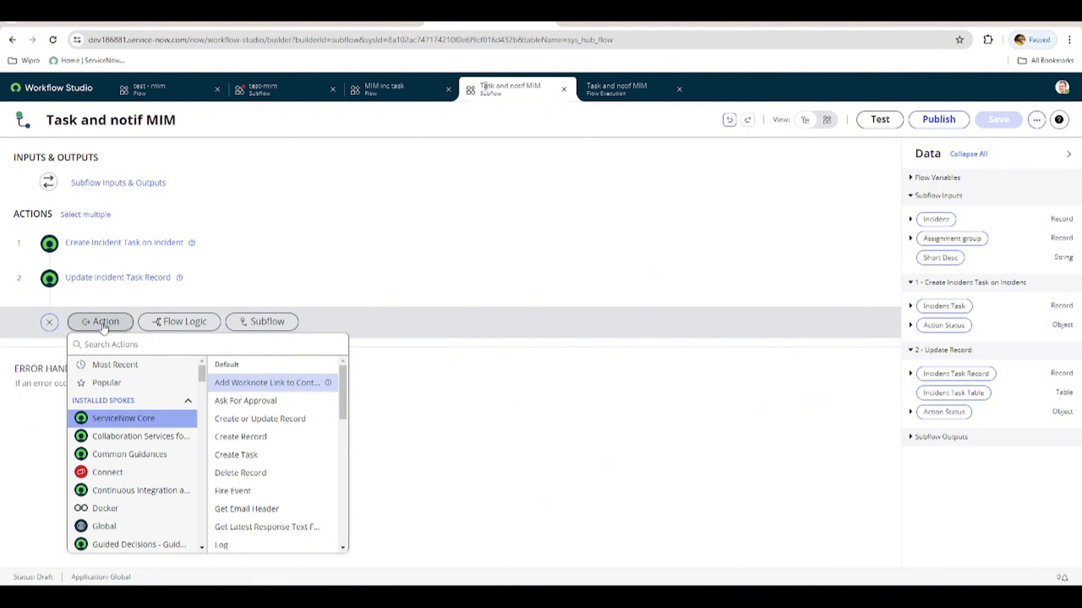
{"action": "left_click", "coordinate": [114, 343]}
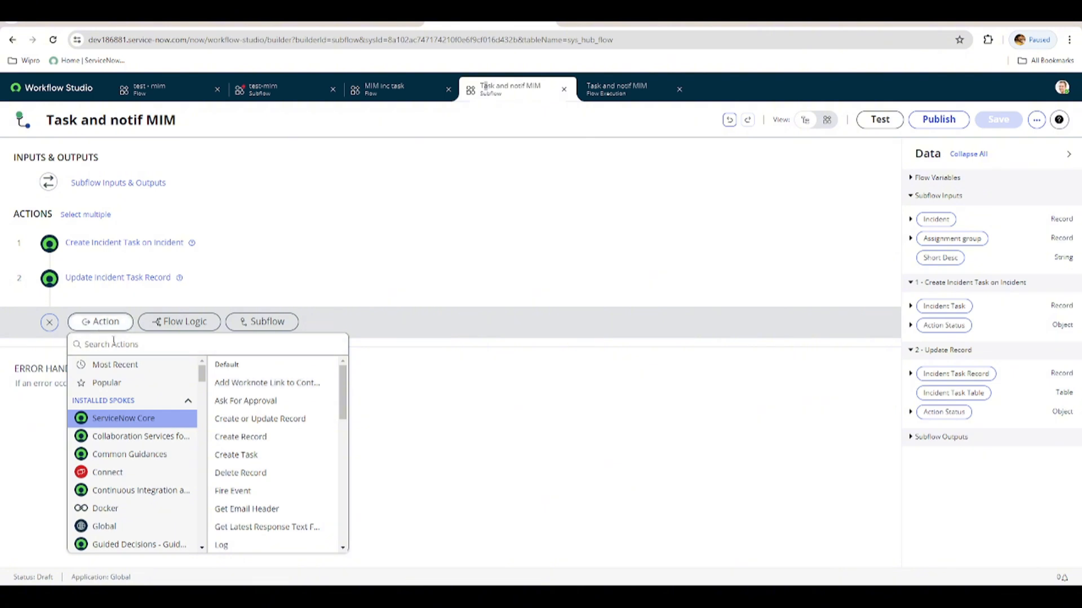
{"action": "type", "text": "send"}
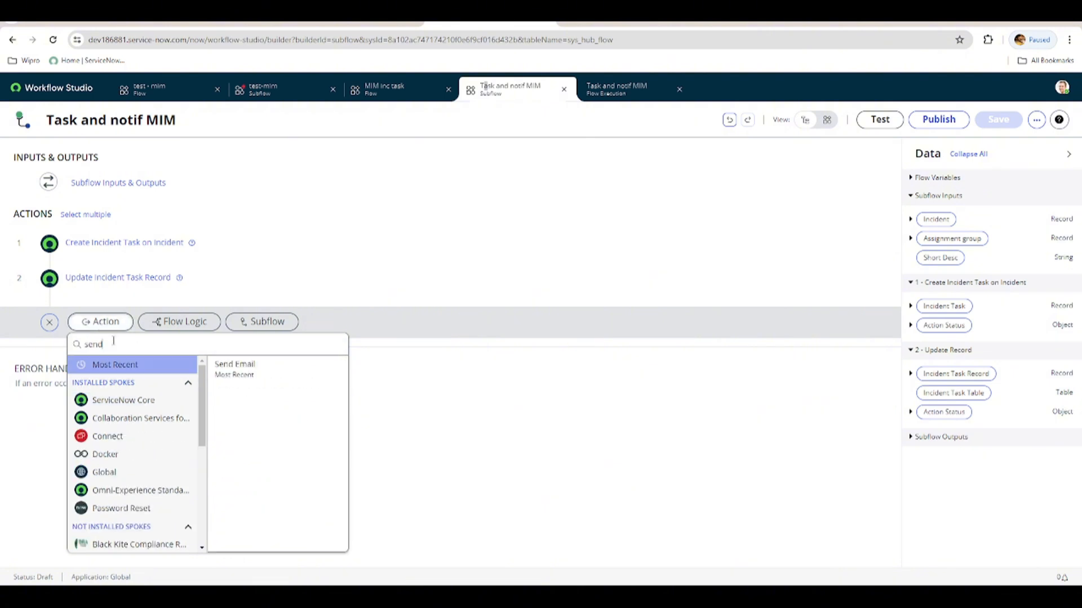
{"action": "left_click", "coordinate": [223, 372]}
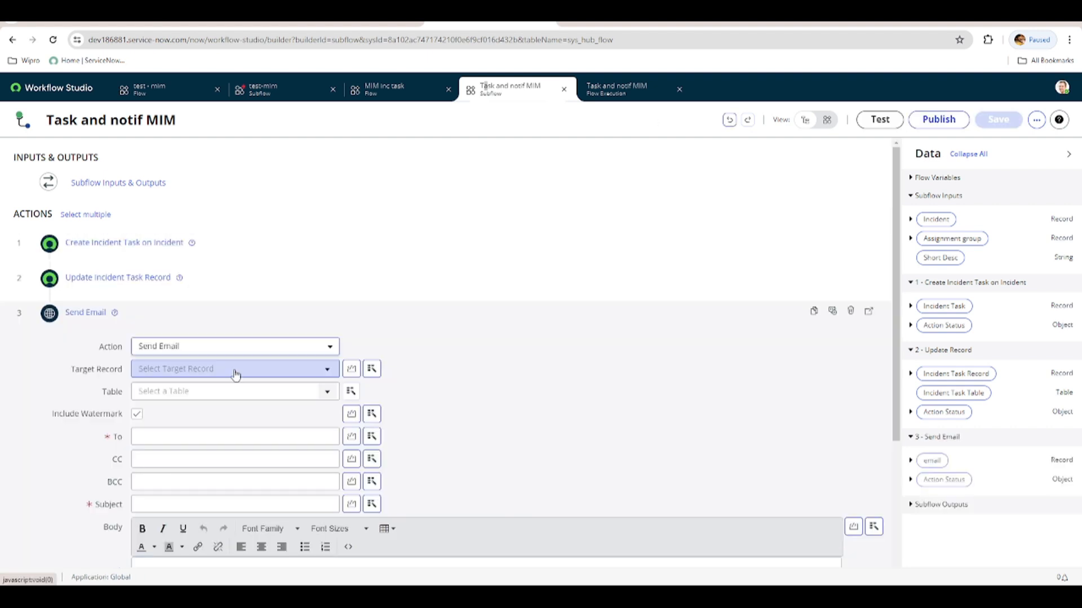
{"action": "left_click", "coordinate": [372, 366]}
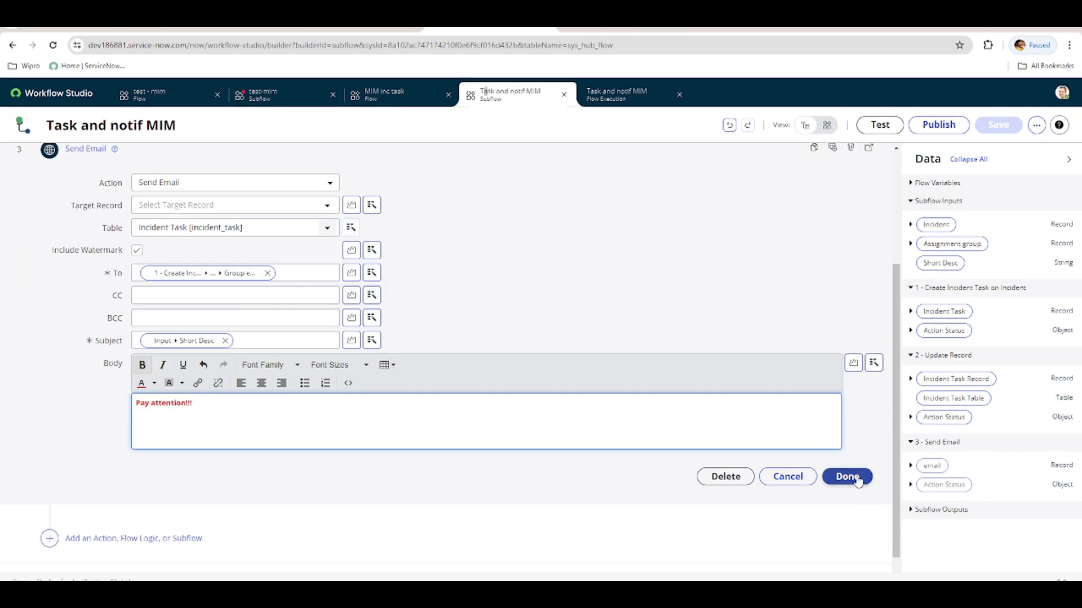
{"action": "left_click", "coordinate": [847, 477]}
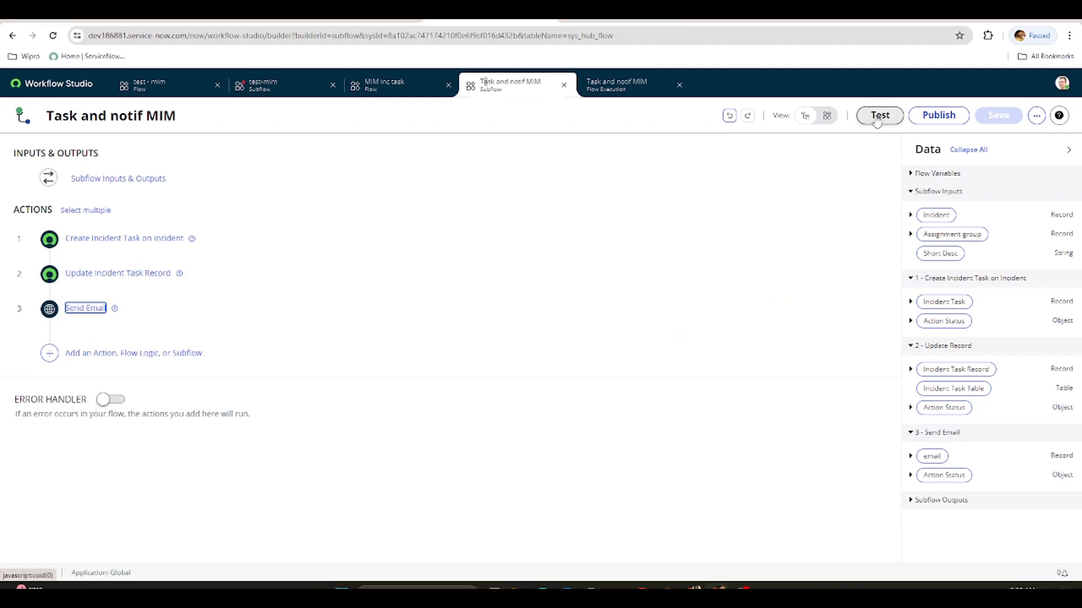
Test the subflow with incident INC0010015, assignment group MIM Managers and Short Desc "Major incident", and open the execution details.
{"action": "left_click", "coordinate": [879, 125]}
{"action": "left_click", "coordinate": [492, 212]}
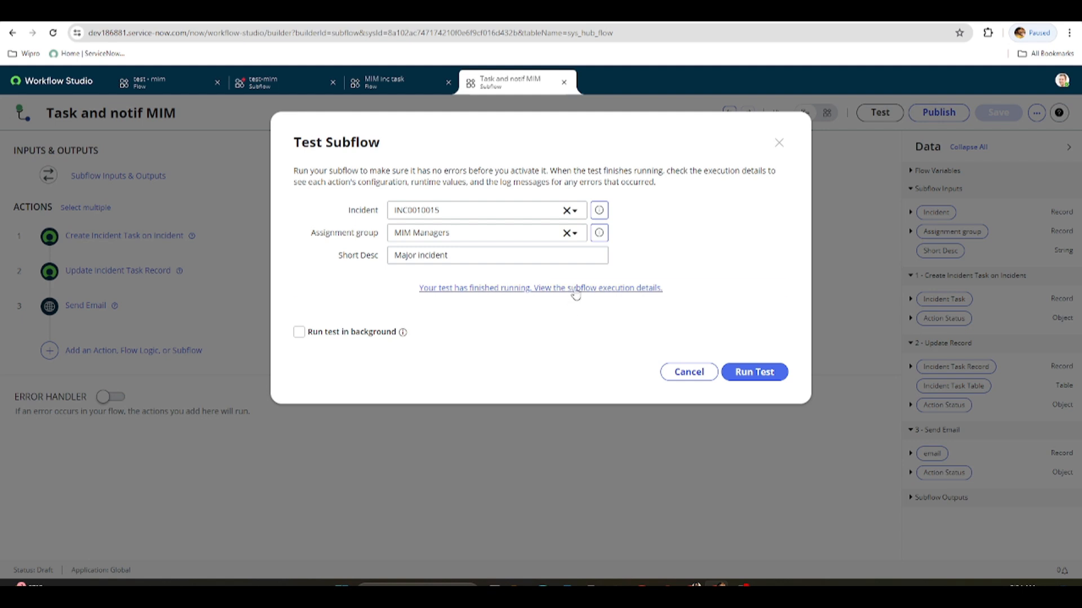
{"action": "left_click", "coordinate": [576, 293]}
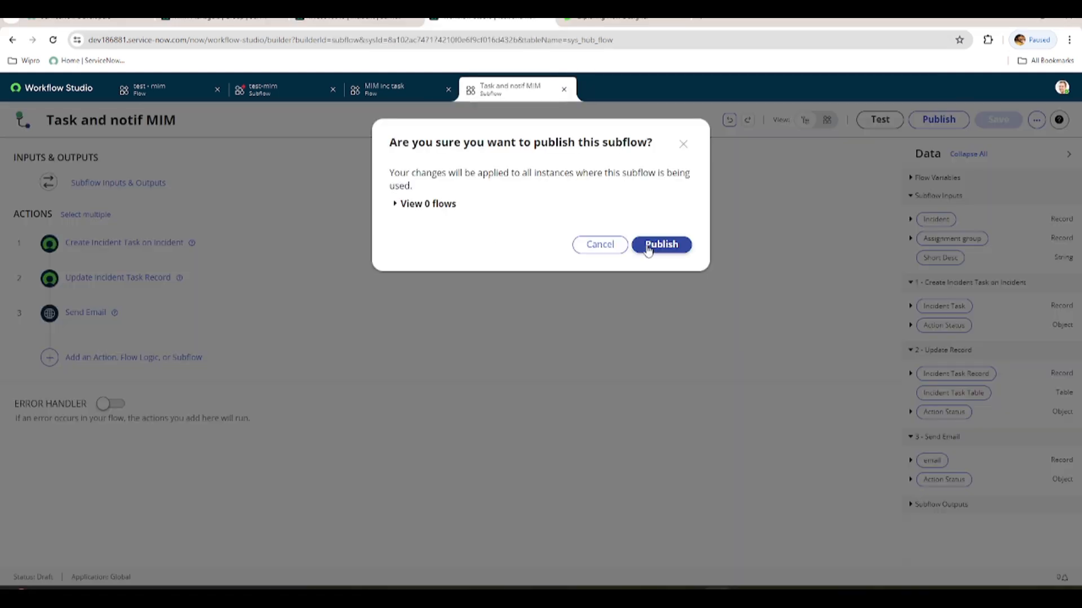
Publish the subflow and add Task and notif MIM as a subflow step in the MIM inc task flow.
{"action": "left_click", "coordinate": [647, 249]}
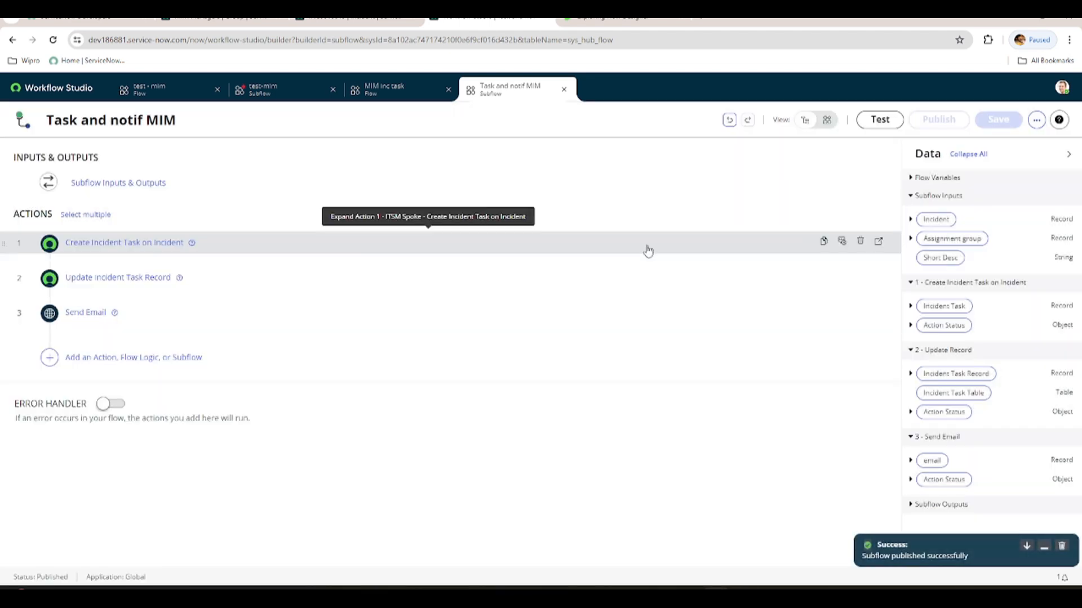
{"action": "left_click", "coordinate": [387, 94]}
{"action": "type", "text": "task and"}
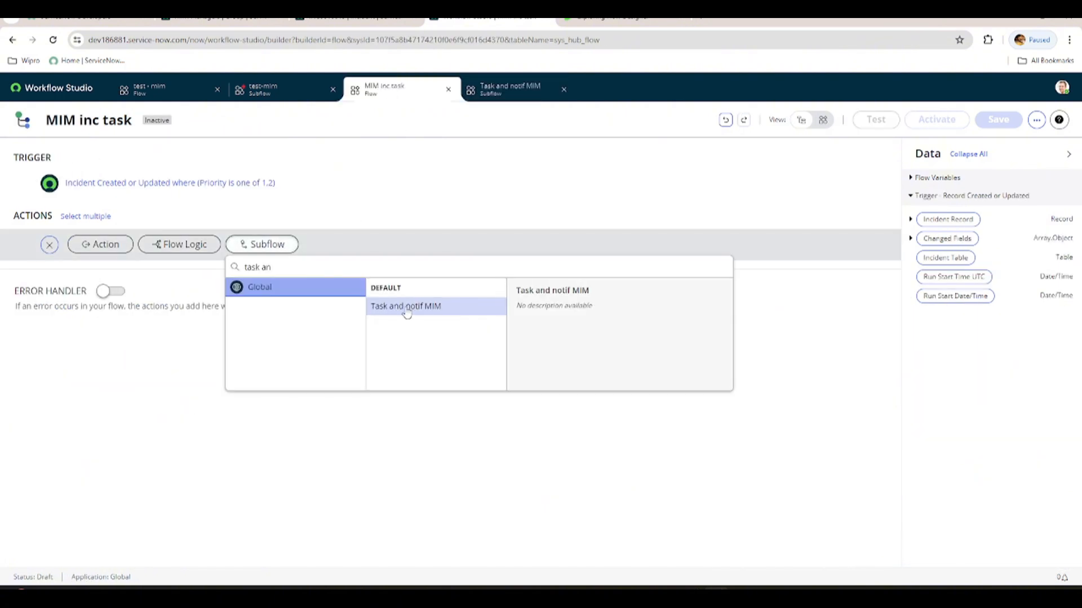
{"action": "left_click", "coordinate": [402, 307]}
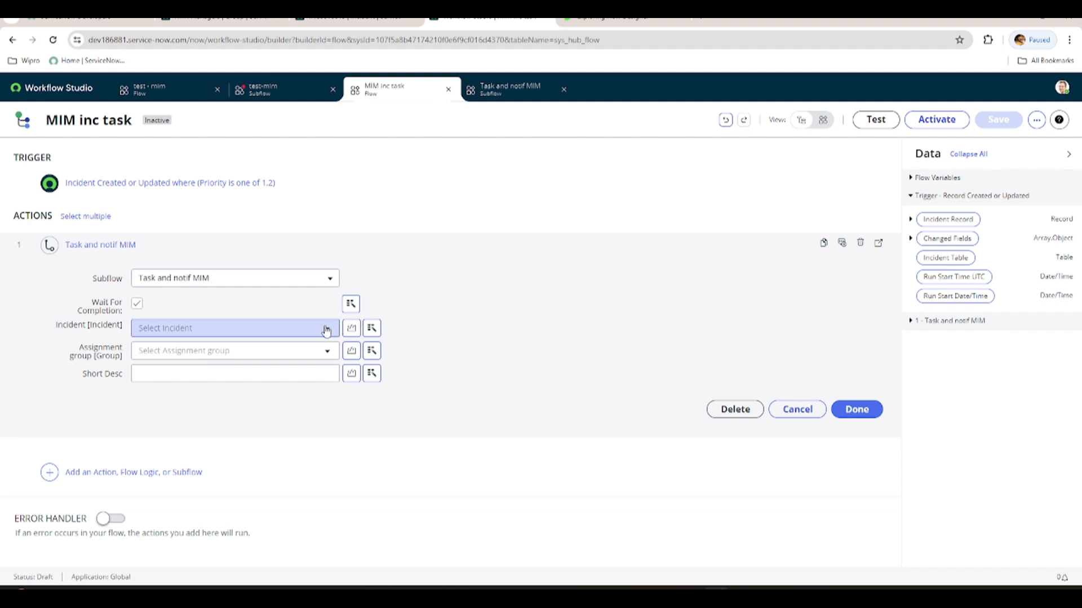
Set the subflow step's Incident input to the trigger's Incident Record.
{"action": "left_click", "coordinate": [371, 328]}
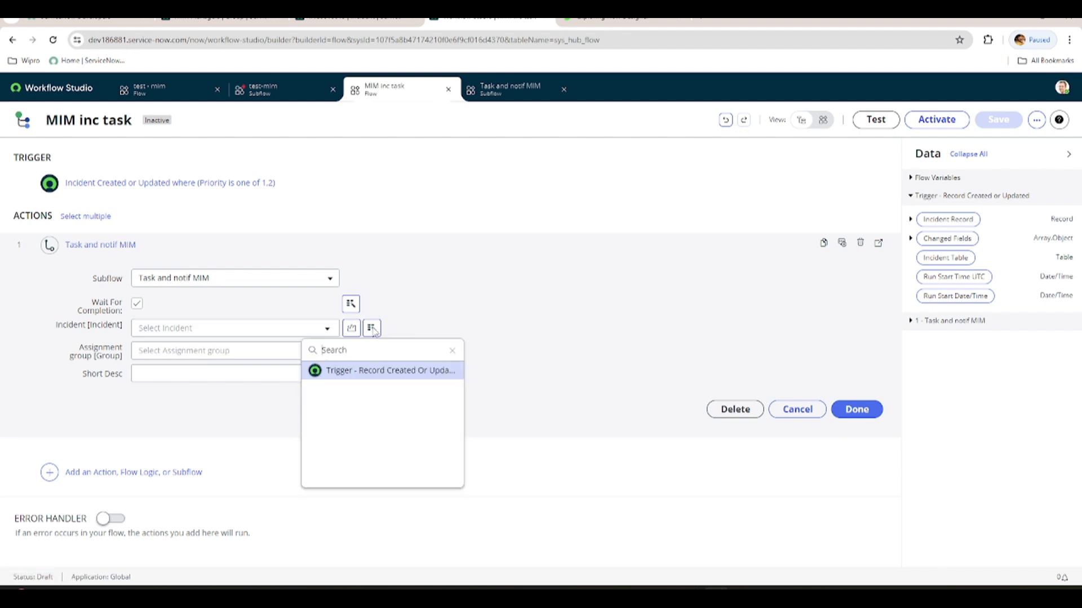
{"action": "left_click", "coordinate": [376, 374]}
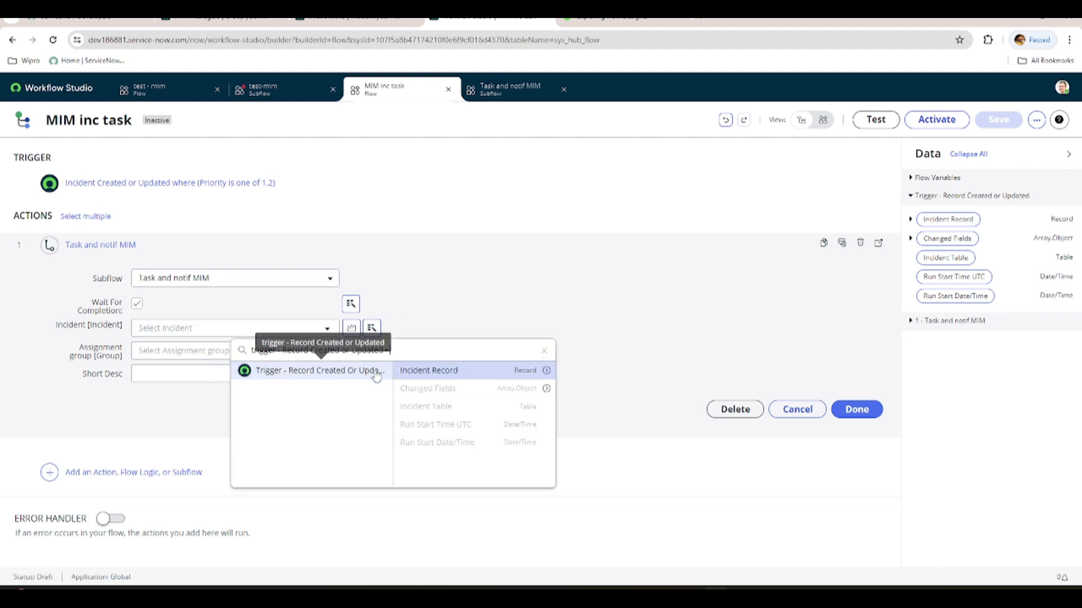
{"action": "left_click", "coordinate": [458, 371]}
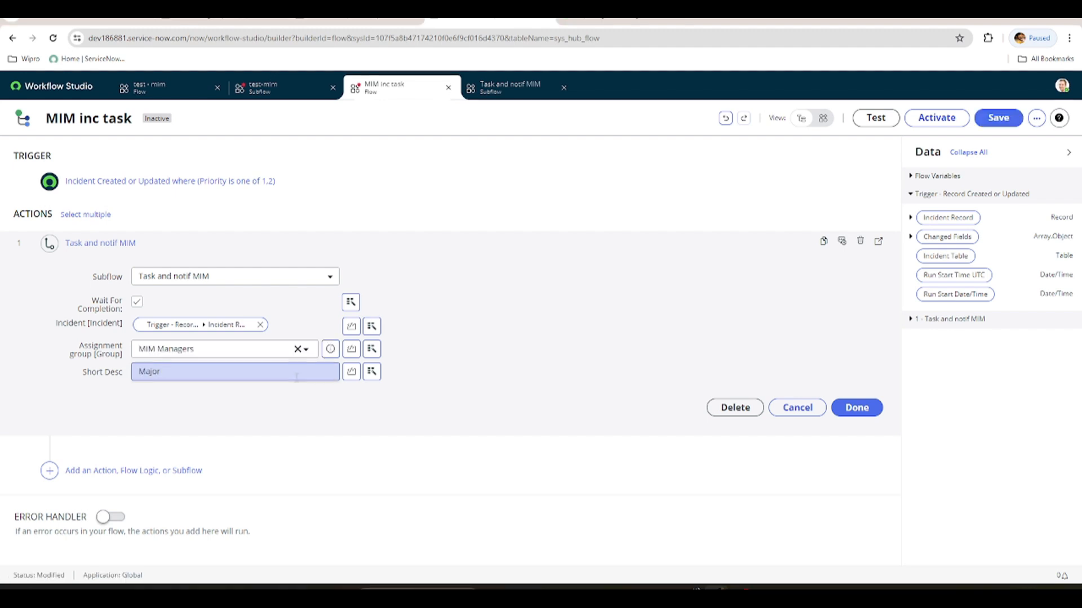
Set the Assignment group to MIM Managers and Short Desc to "Major incident created" plus the trigger's incident data, and finish the step.
{"action": "type", "text": "incident created"}
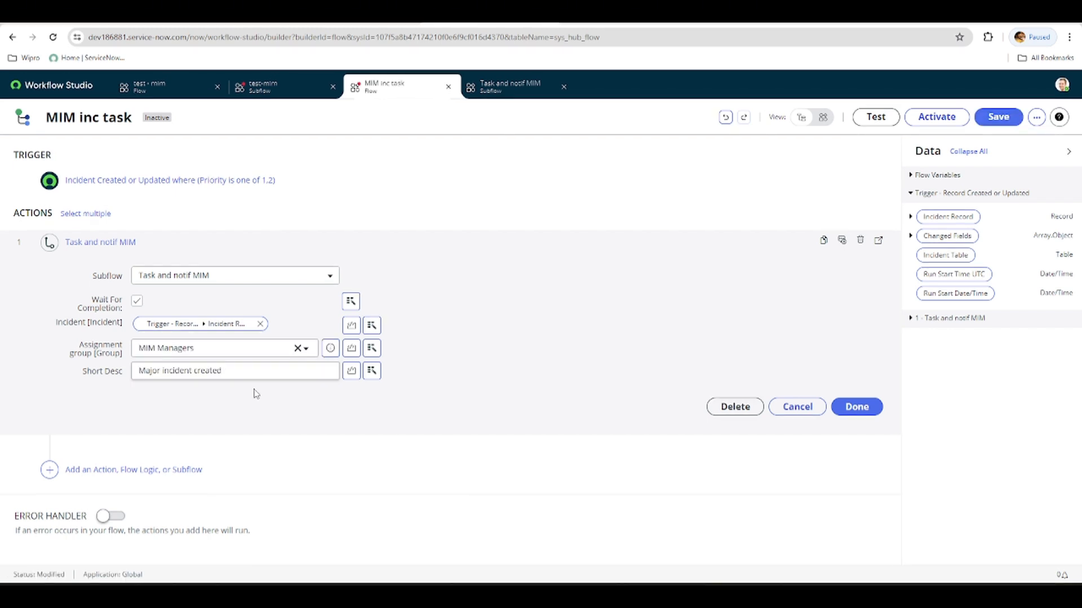
{"action": "left_click_drag", "start_coordinate": [952, 217], "coordinate": [277, 377]}
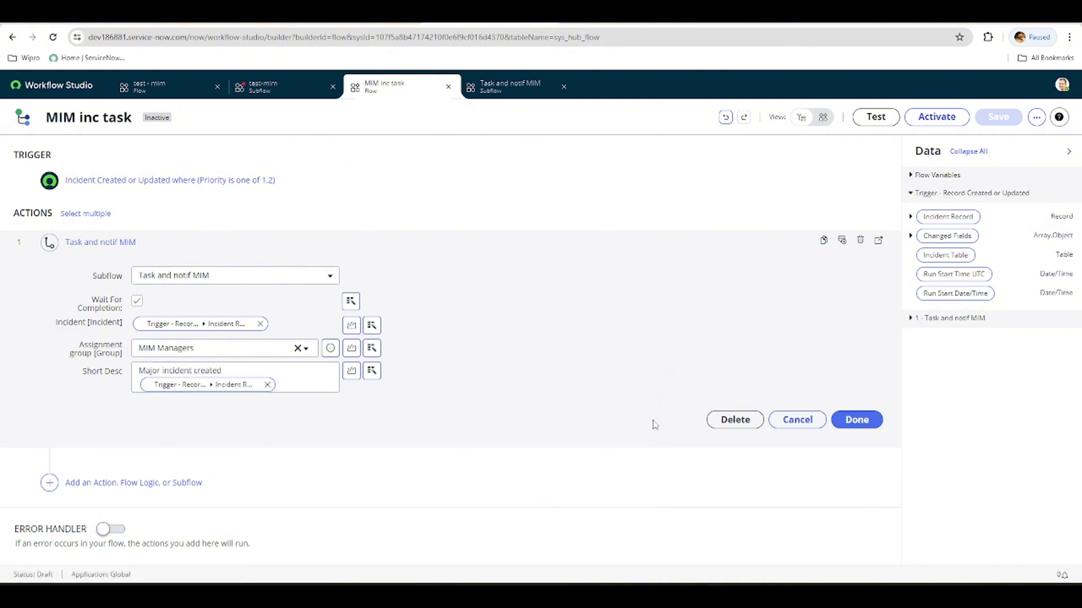
{"action": "left_click", "coordinate": [855, 420]}
Test the MIM inc task flow on incident record INC0010016 and open the flow execution details.
{"action": "left_click", "coordinate": [875, 117]}
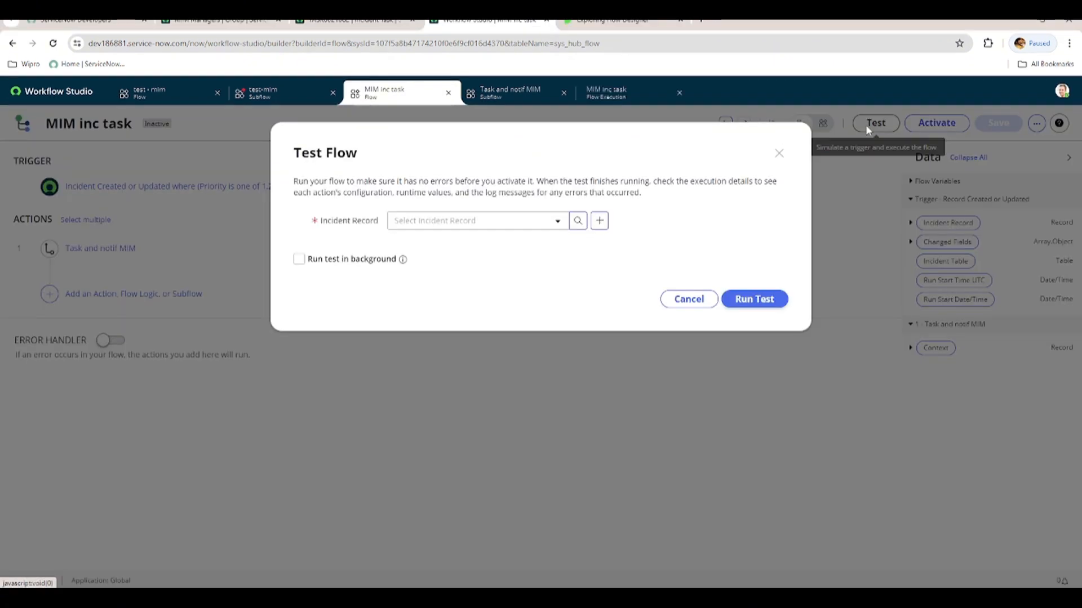
{"action": "left_click", "coordinate": [416, 222]}
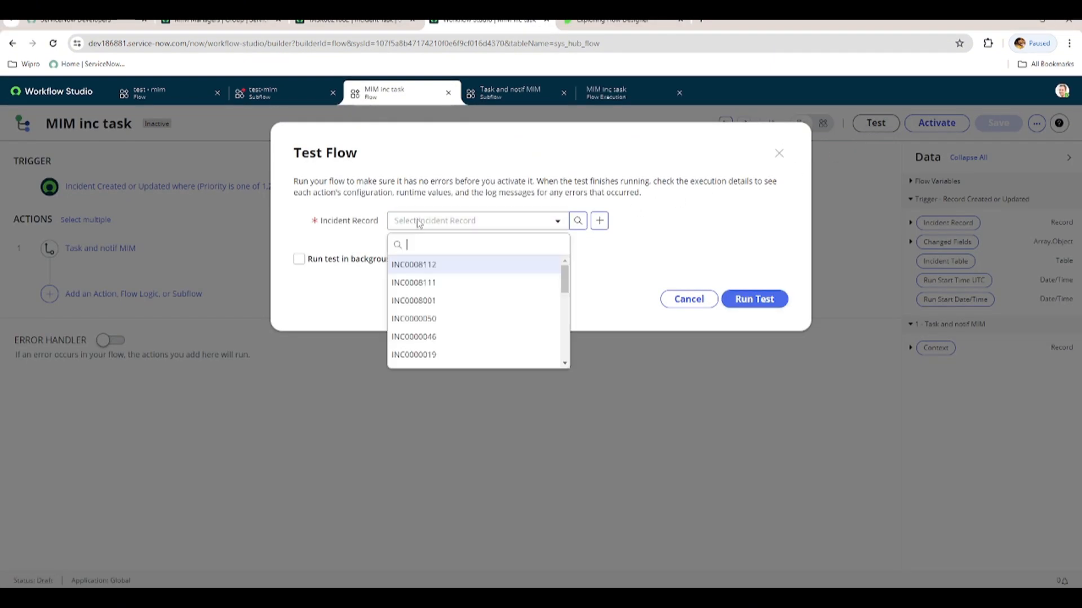
{"action": "type", "text": "INC0010016"}
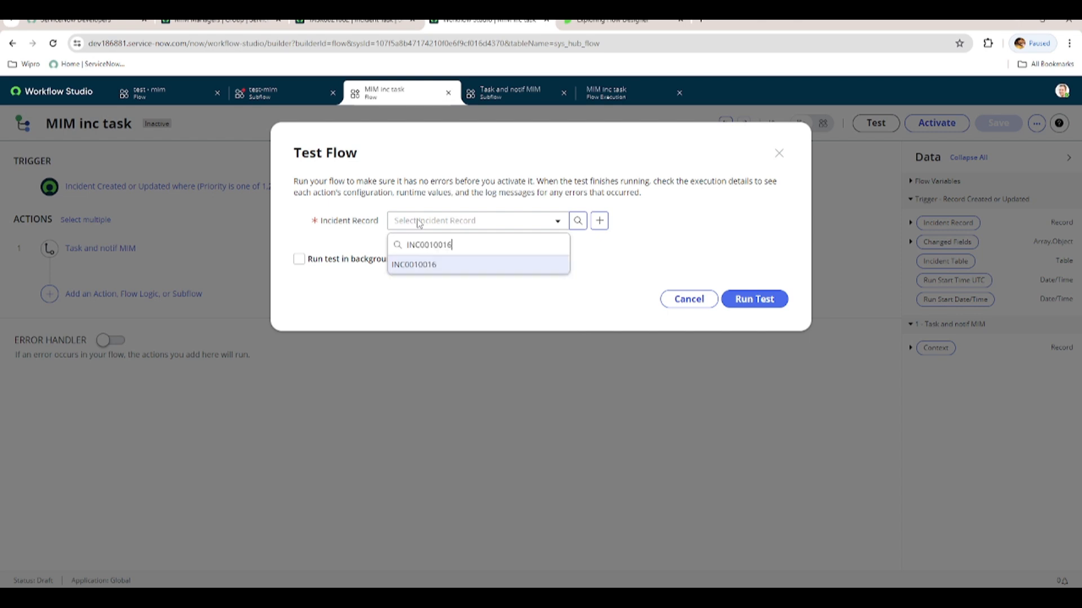
{"action": "left_click", "coordinate": [424, 263]}
{"action": "left_click", "coordinate": [759, 302]}
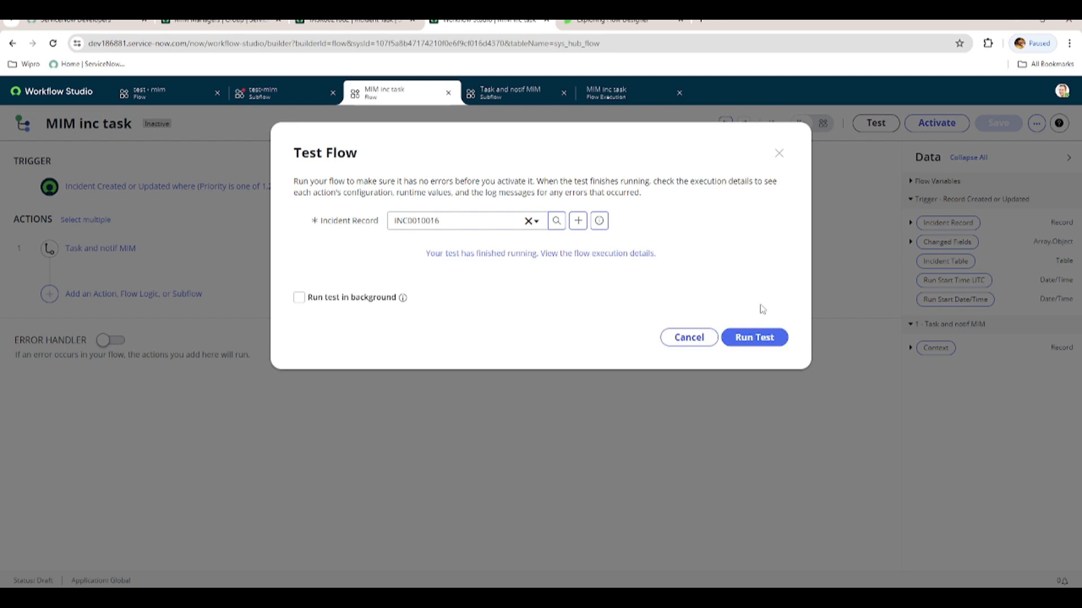
{"action": "left_click", "coordinate": [592, 256]}
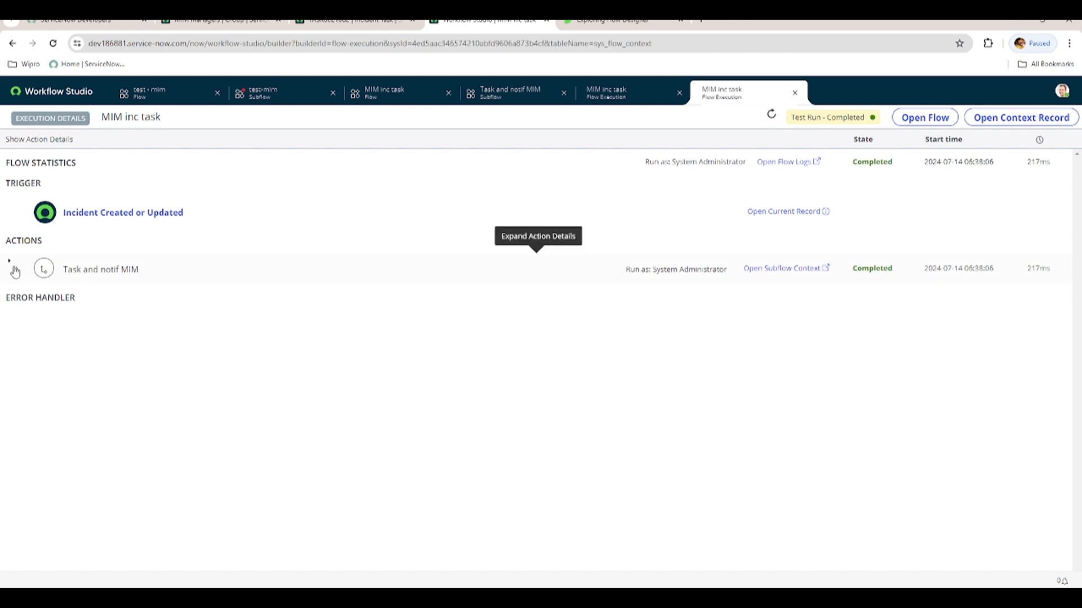
Examine the subflow's execution details, checking the runtime values of the Create Incident Task on Incident and Update Record actions.
{"action": "left_click", "coordinate": [45, 270]}
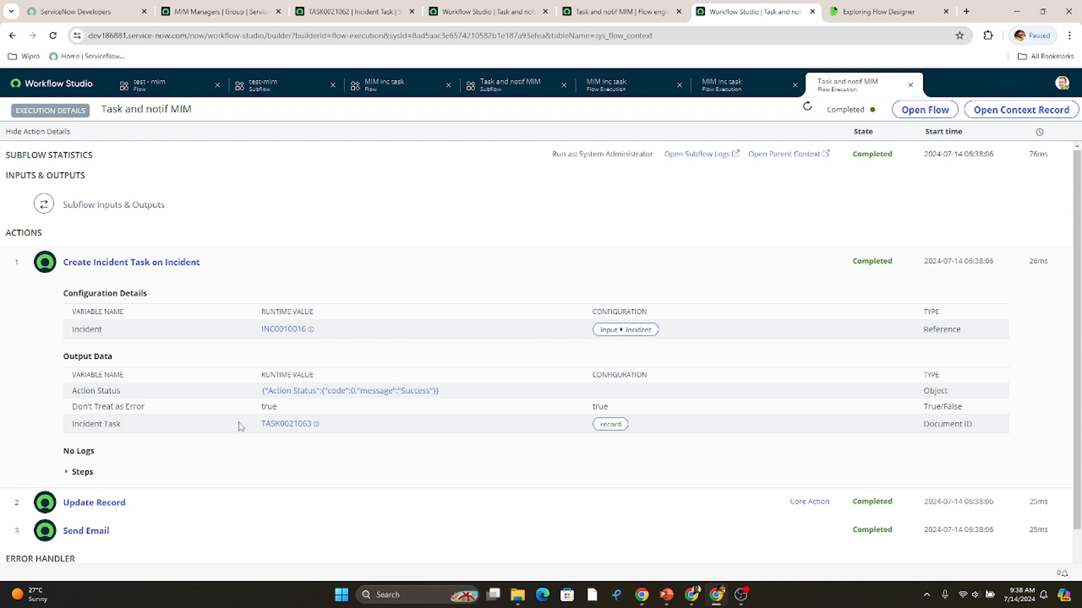
{"action": "scroll", "coordinate": [243, 450], "scroll_direction": "down", "scroll_amount": 1}
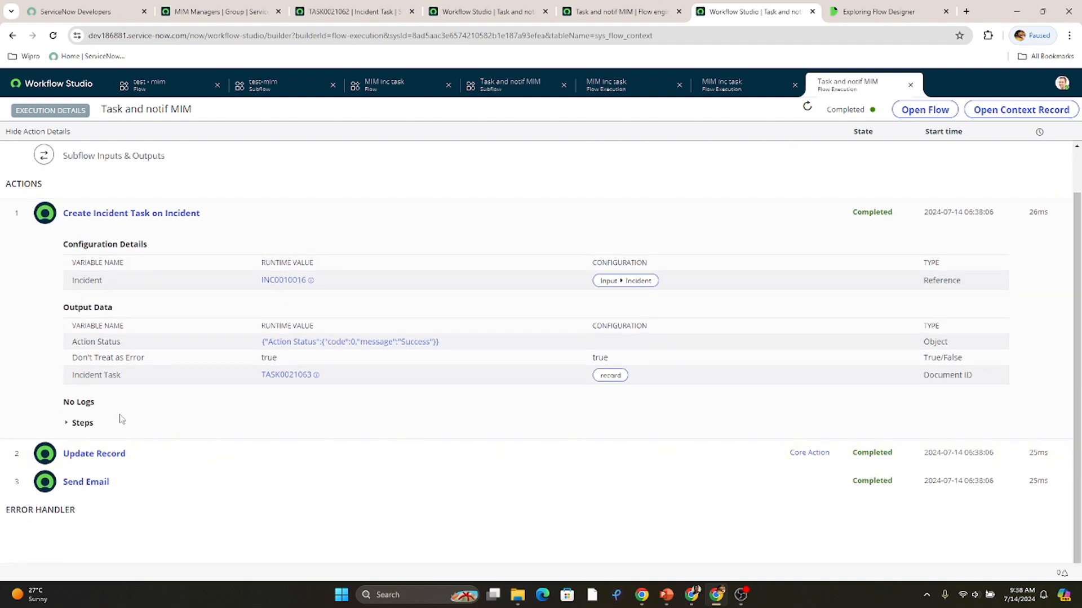
{"action": "left_click", "coordinate": [102, 452]}
{"action": "scroll", "coordinate": [365, 387], "scroll_direction": "down", "scroll_amount": 1}
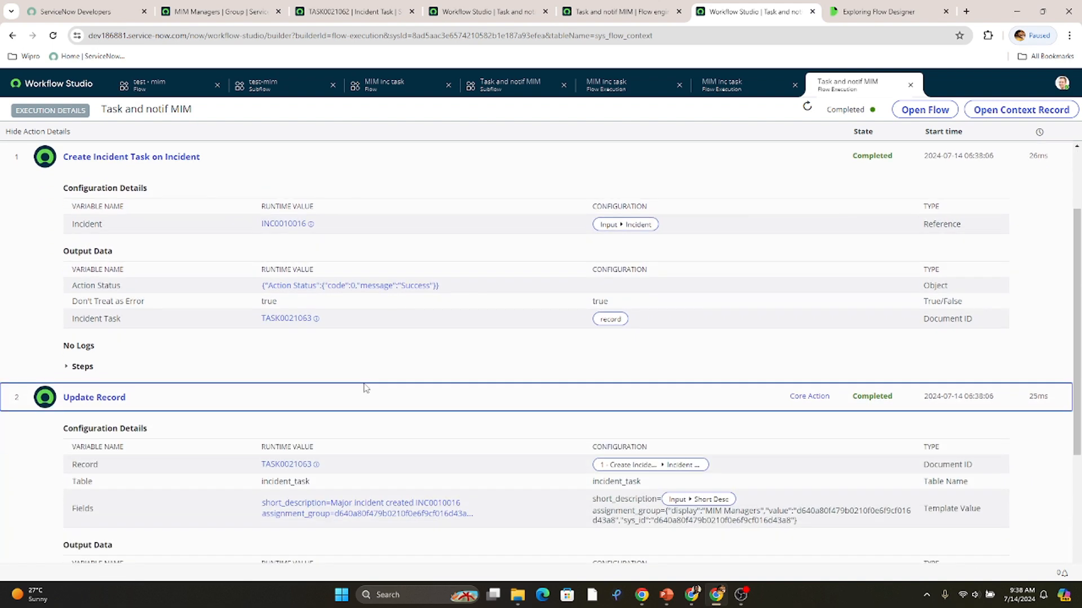
{"action": "scroll", "coordinate": [365, 389], "scroll_direction": "down", "scroll_amount": 1}
{"action": "scroll", "coordinate": [363, 387], "scroll_direction": "up", "scroll_amount": 2}
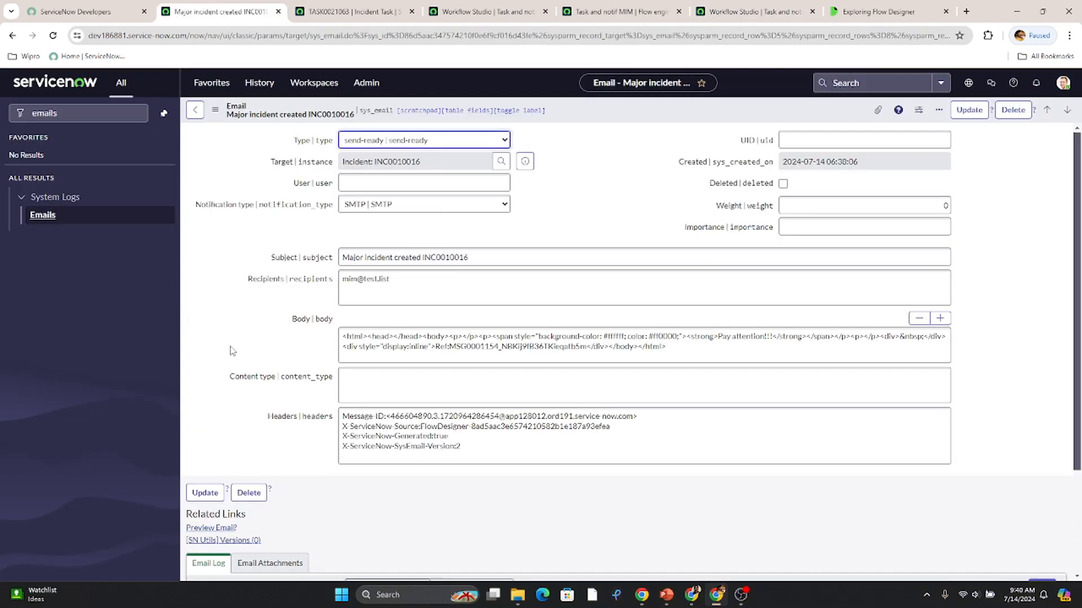
Review the generated "Major incident created INC0010016" email record and preview the email.
{"action": "scroll", "coordinate": [234, 352], "scroll_direction": "down", "scroll_amount": 2}
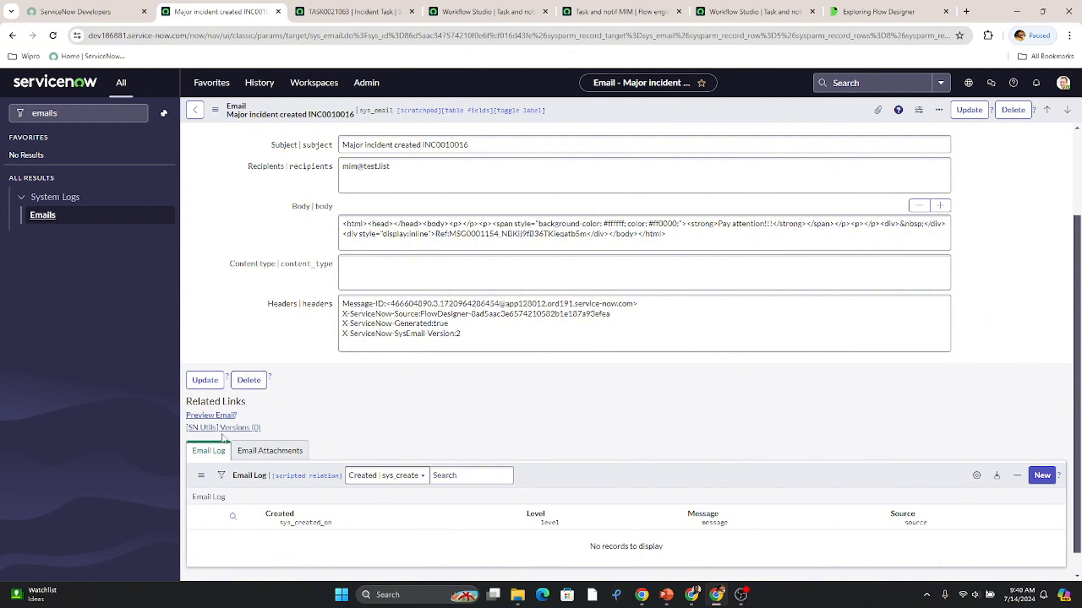
{"action": "left_click", "coordinate": [225, 416]}
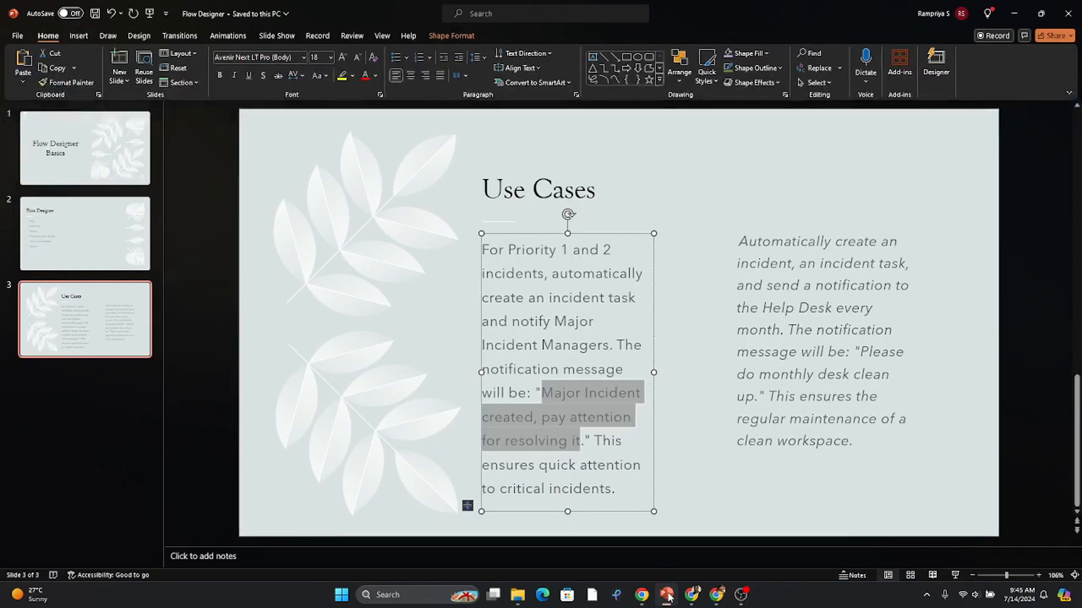
Review the monthly Help Desk use case on the PowerPoint Use Cases slide, highlighting its notification message text.
{"action": "left_click", "coordinate": [800, 259]}
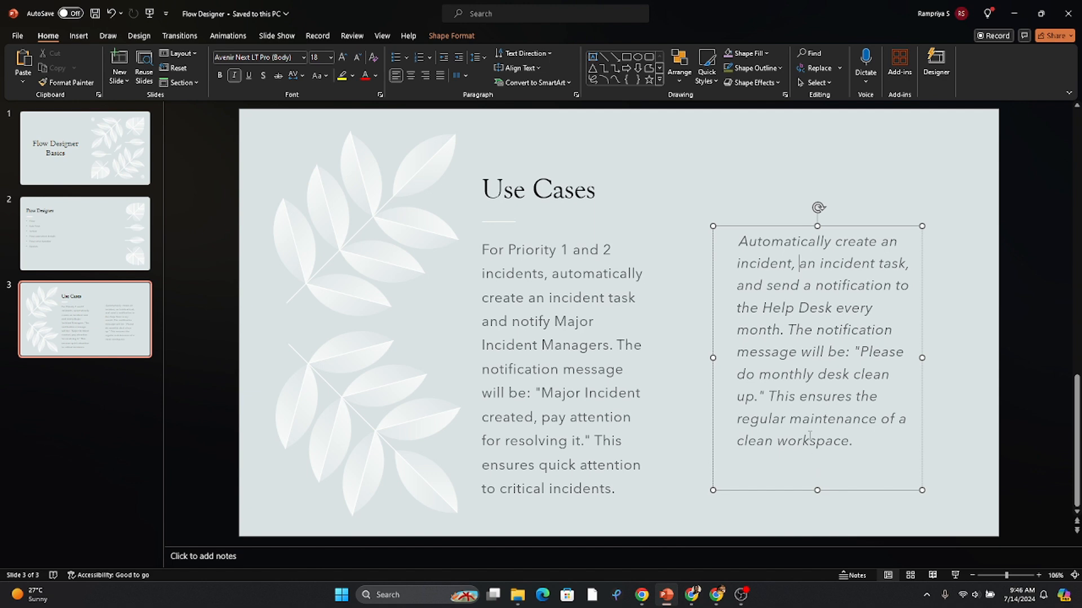
{"action": "left_click_drag", "start_coordinate": [860, 352], "coordinate": [759, 396]}
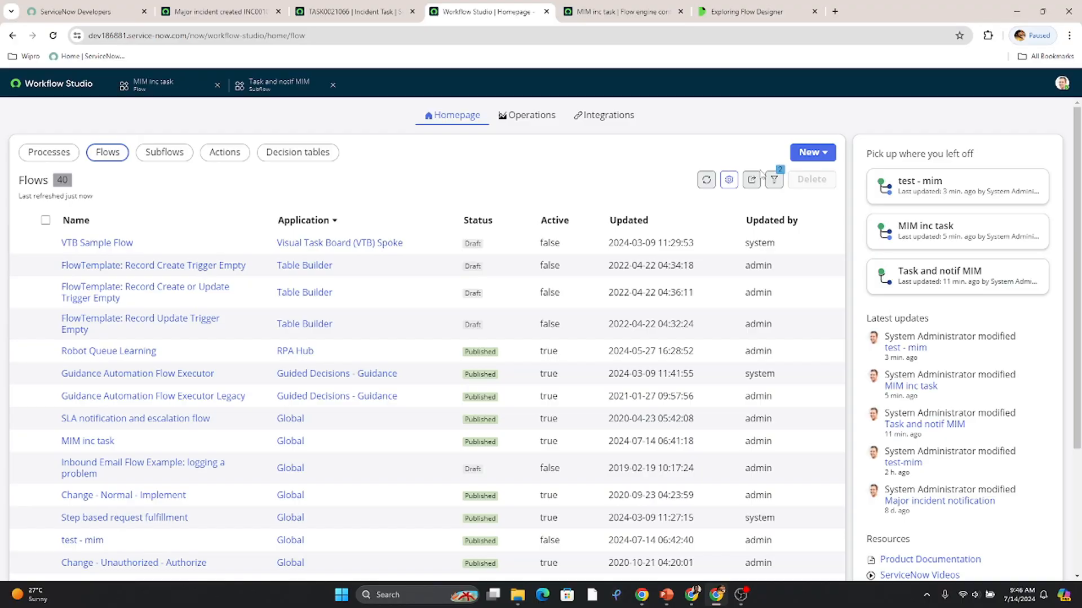
Switch to Workflow Studio and create a new flow named "Schedule for Helpdesk".
{"action": "key", "text": "alt+Tab"}
{"action": "left_click", "coordinate": [809, 153]}
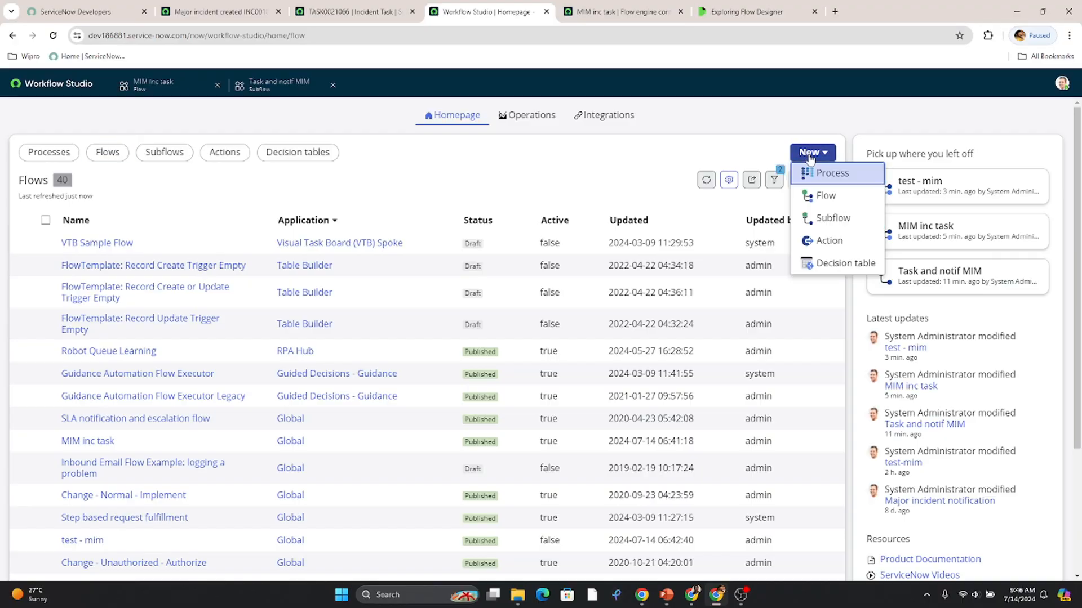
{"action": "left_click", "coordinate": [827, 196]}
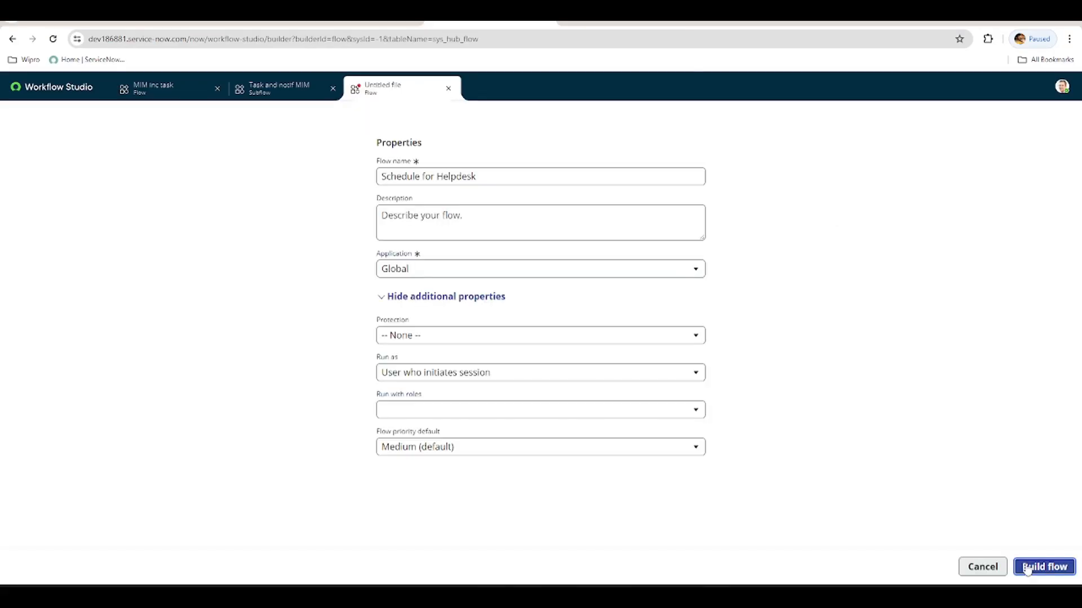
{"action": "left_click", "coordinate": [1043, 565]}
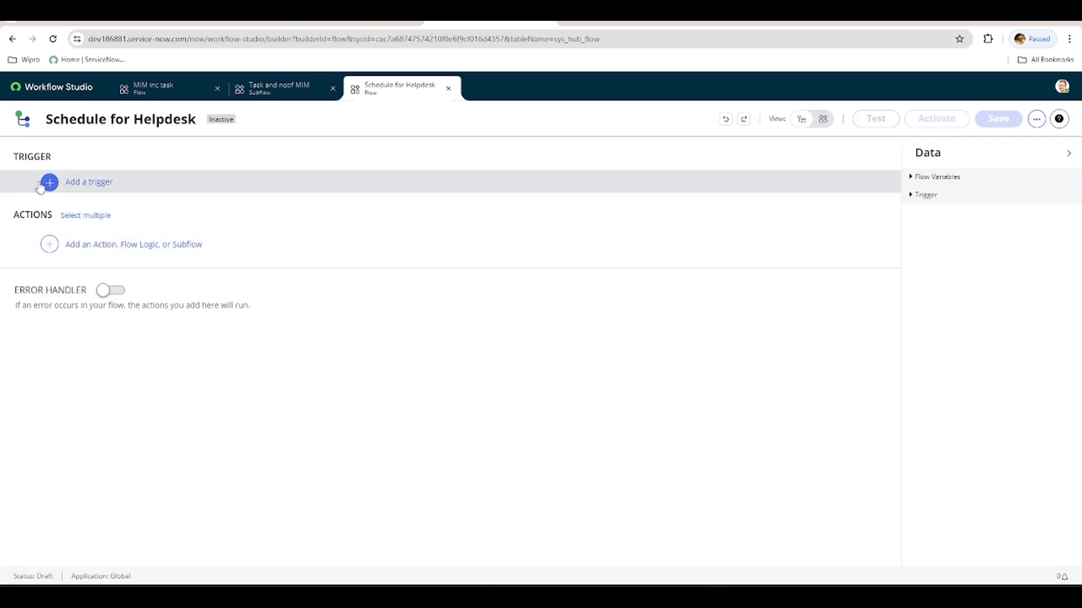
Add a Monthly scheduled trigger that runs on day 1 of the month at 06:00:00.
{"action": "left_click", "coordinate": [48, 183]}
{"action": "left_click", "coordinate": [160, 217]}
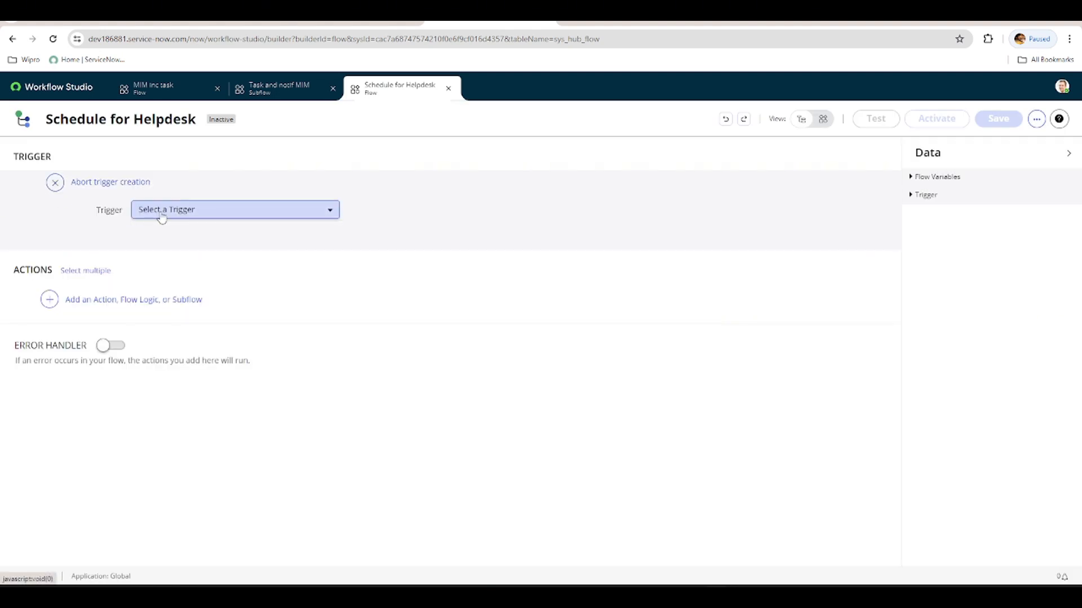
{"action": "left_click", "coordinate": [161, 217]}
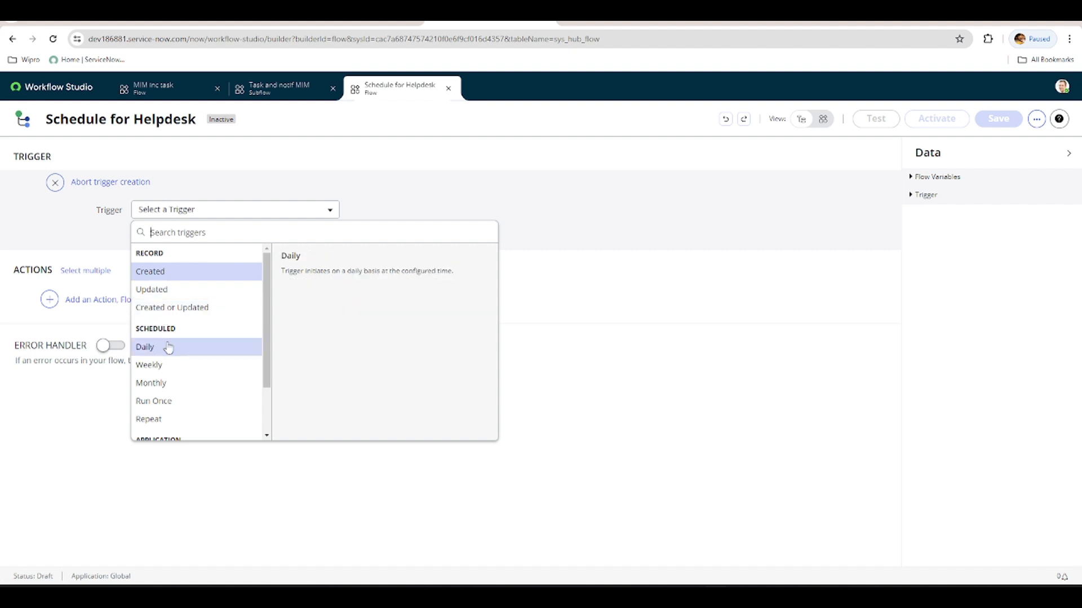
{"action": "left_click", "coordinate": [160, 384]}
{"action": "left_click", "coordinate": [153, 233]}
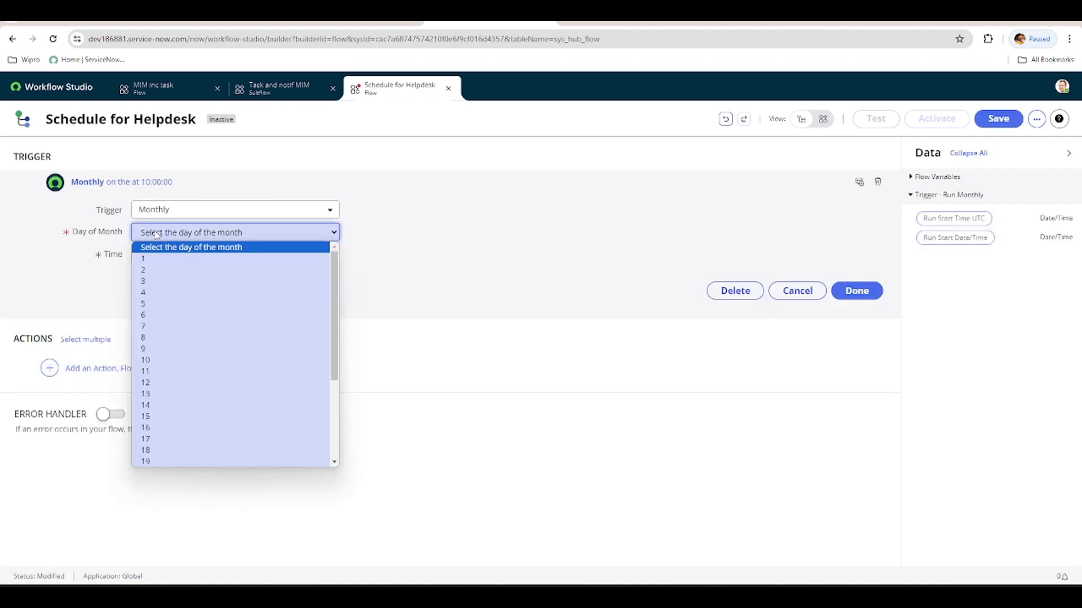
{"action": "left_click", "coordinate": [151, 260]}
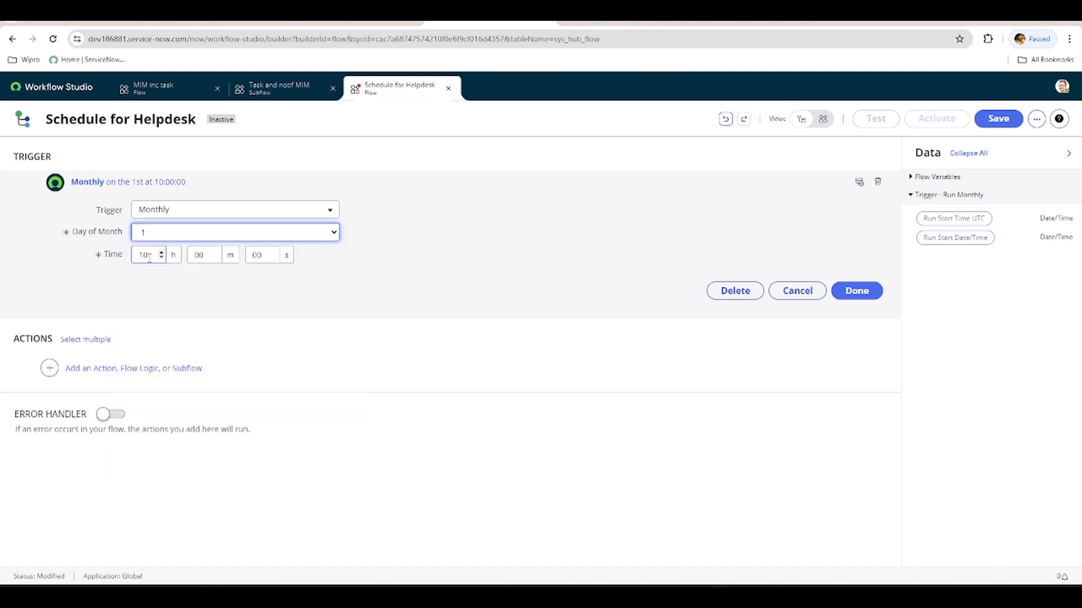
{"action": "double_click", "coordinate": [146, 255]}
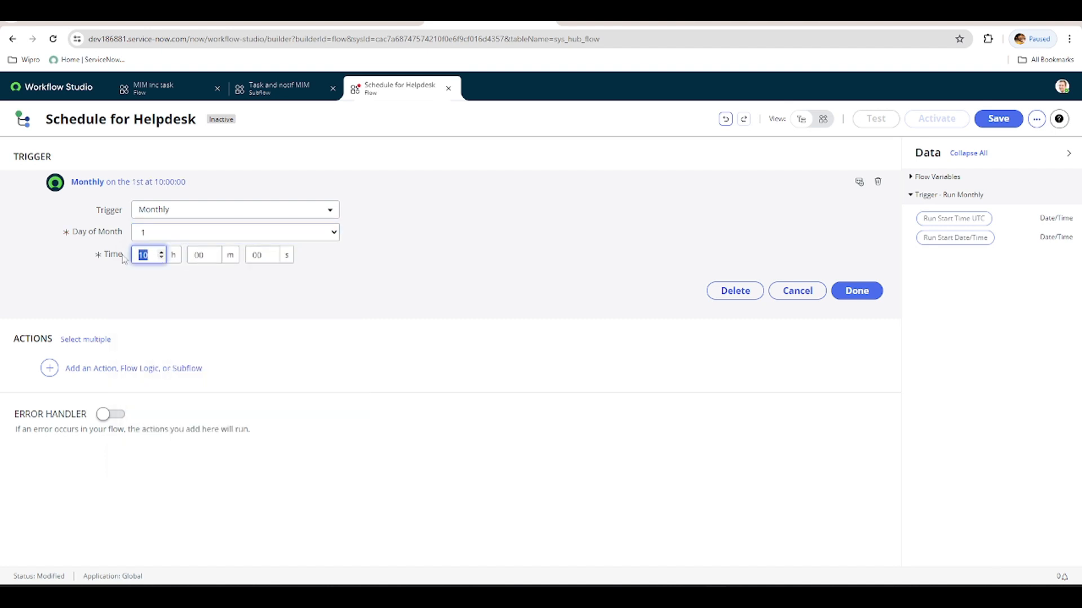
{"action": "type", "text": "6"}
{"action": "left_click", "coordinate": [849, 291]}
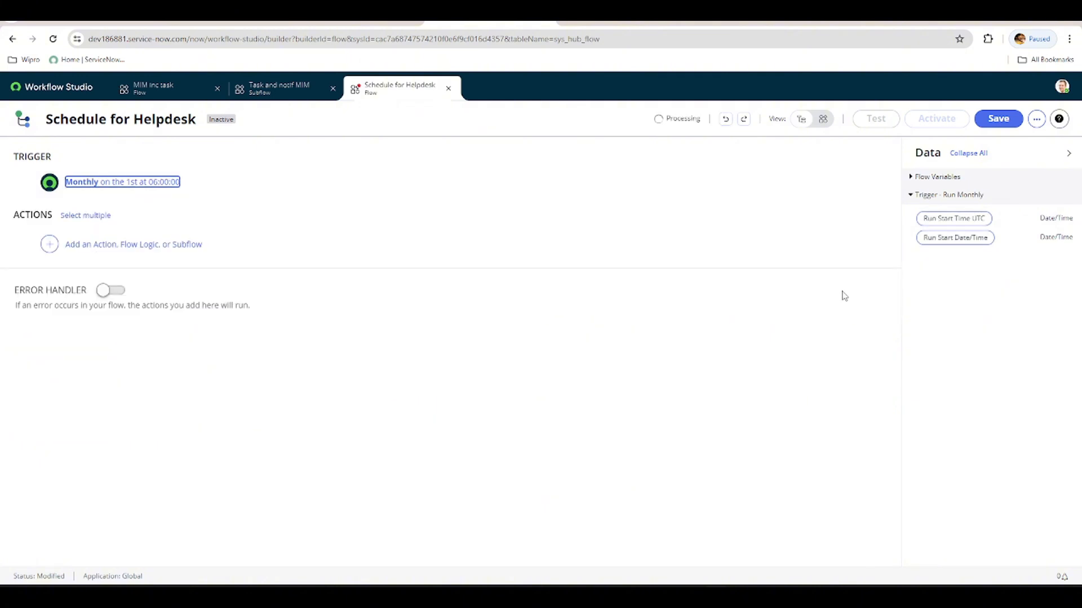
Add a Create Record action to the flow and set its table to Incident [incident].
{"action": "left_click", "coordinate": [49, 245]}
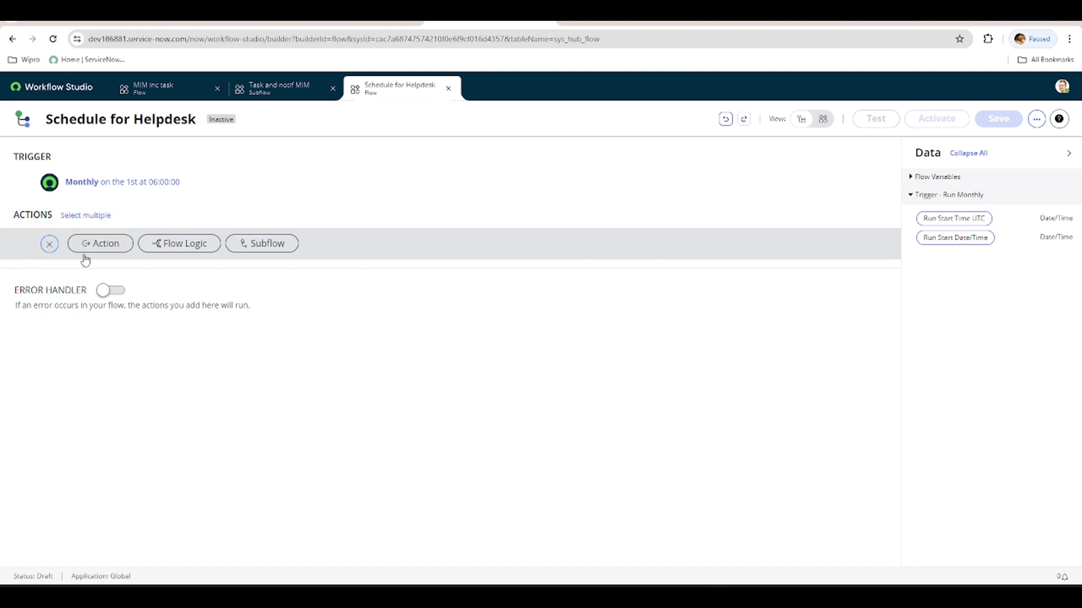
{"action": "left_click", "coordinate": [107, 243]}
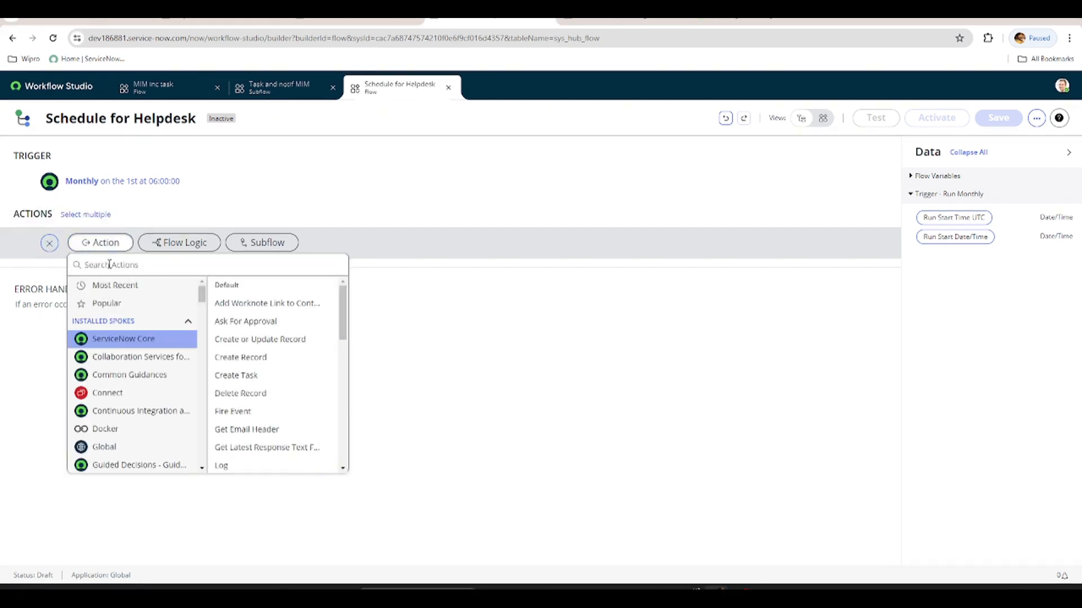
{"action": "type", "text": "create"}
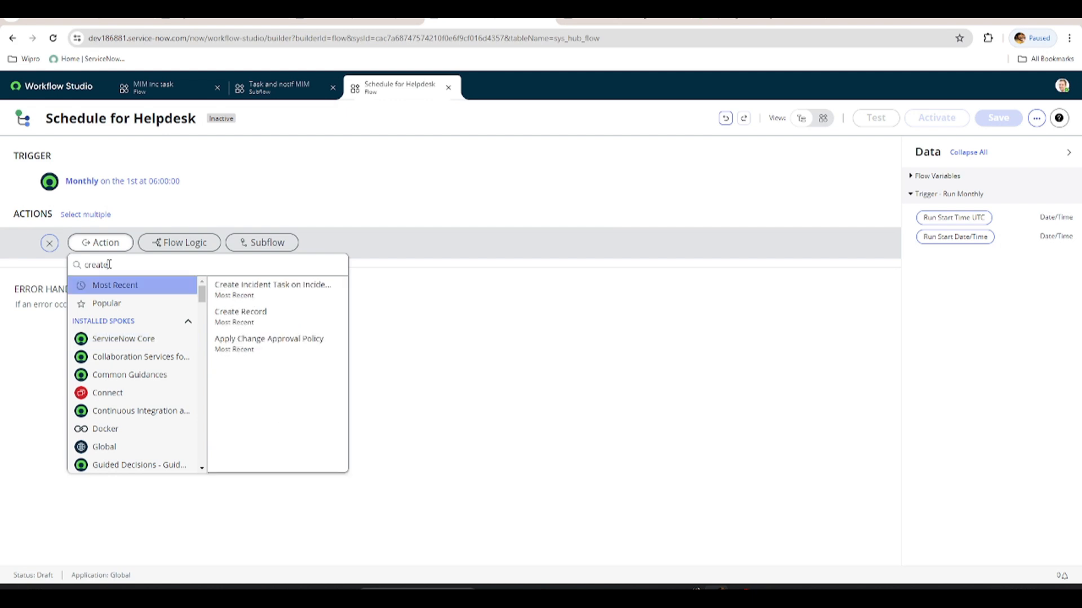
{"action": "left_click", "coordinate": [260, 317]}
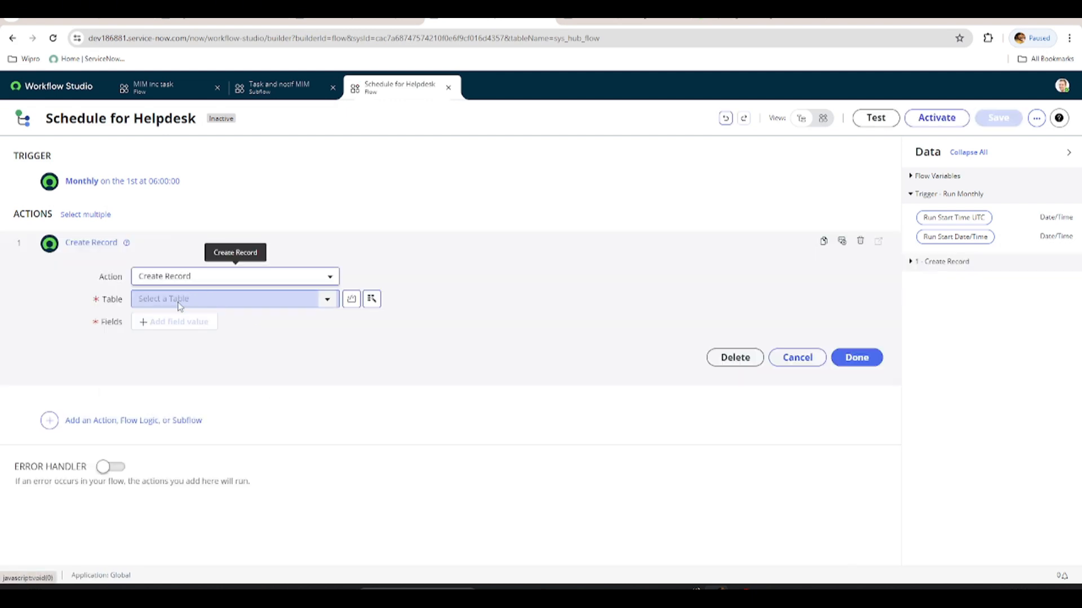
{"action": "left_click", "coordinate": [178, 305]}
{"action": "type", "text": "i"}
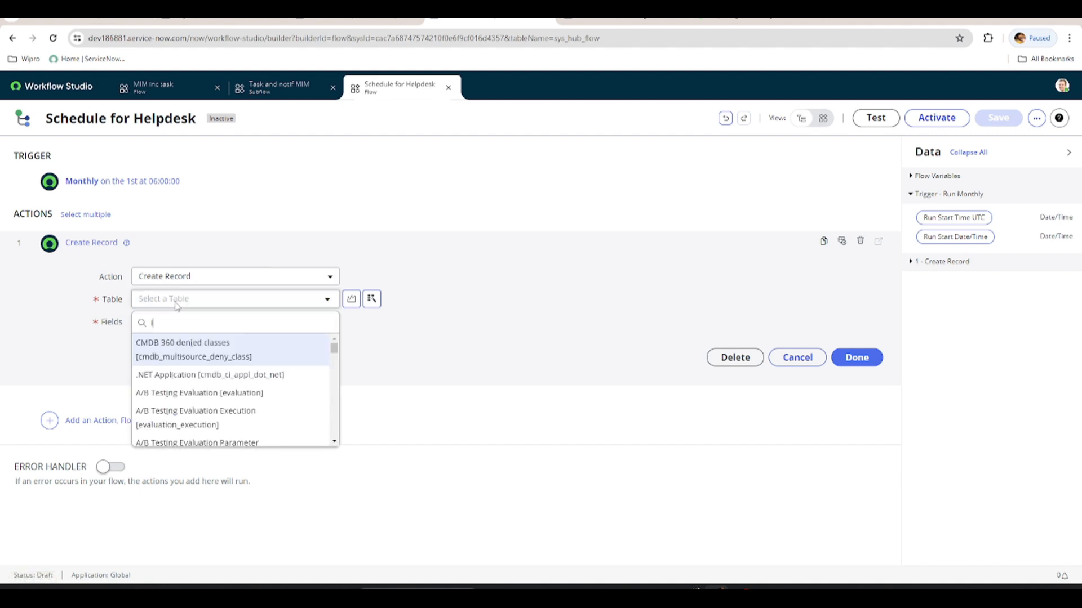
{"action": "type", "text": "nci"}
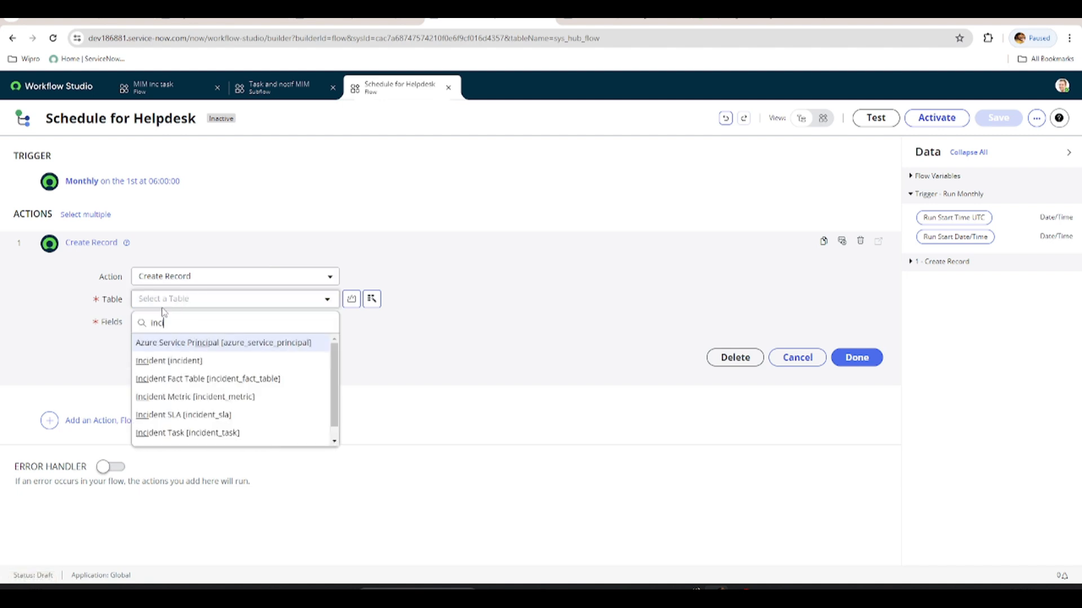
{"action": "left_click", "coordinate": [169, 362]}
Set the new incident's Short description to "Please do monthly desk clean up" and Assignment group to Help Desk, and finish the action.
{"action": "left_click", "coordinate": [162, 324]}
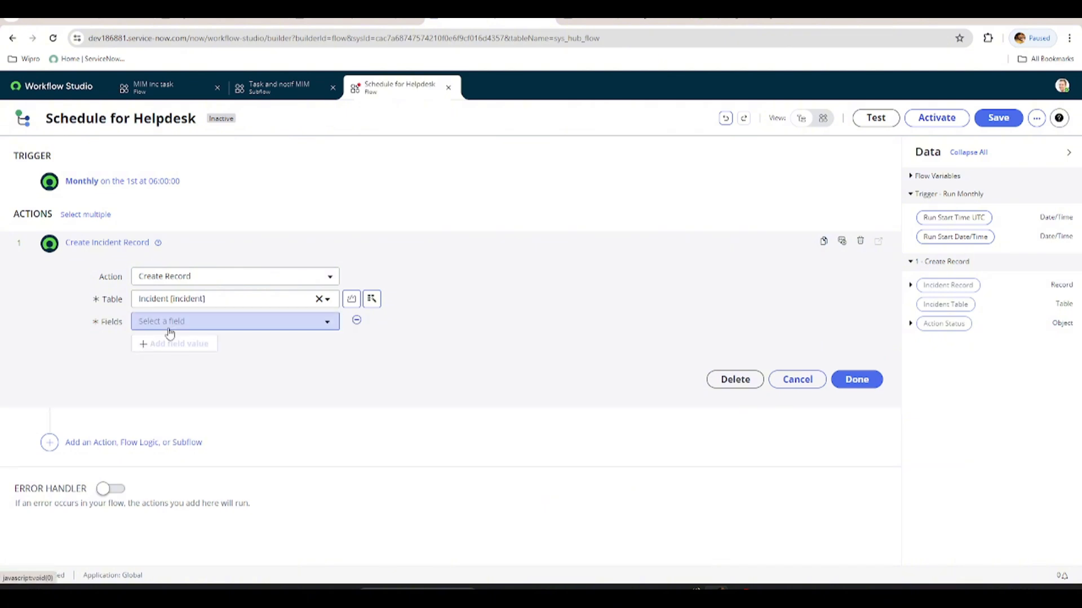
{"action": "left_click", "coordinate": [169, 328]}
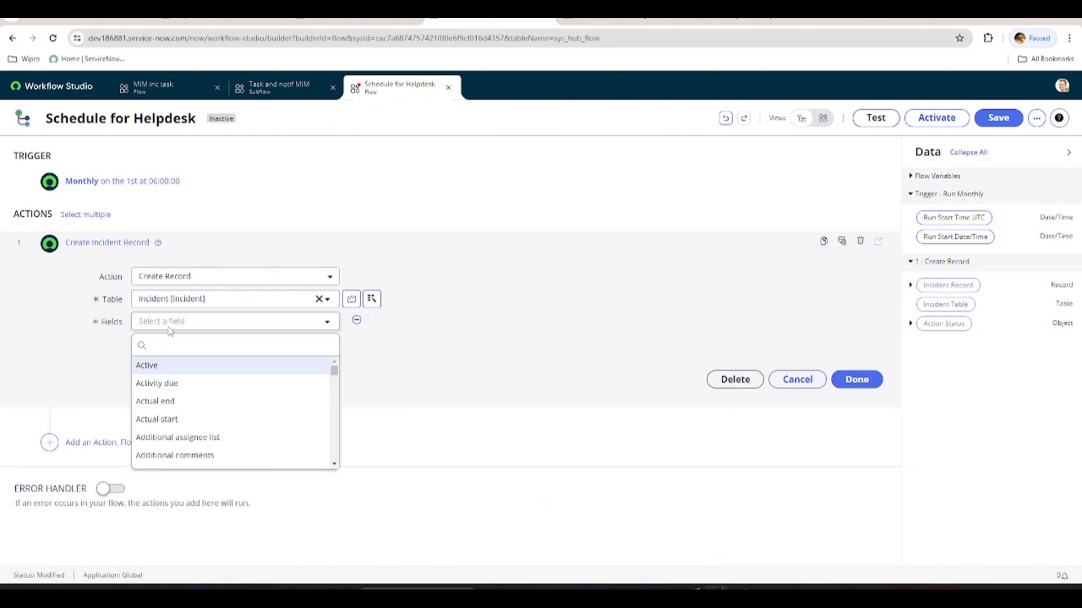
{"action": "type", "text": "sh"}
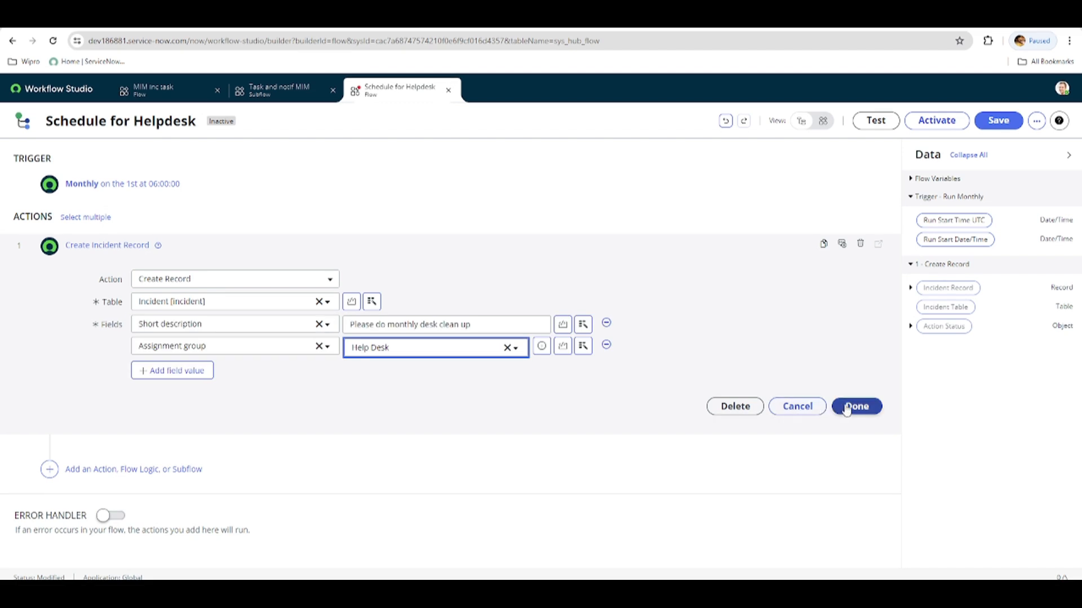
{"action": "left_click", "coordinate": [847, 408]}
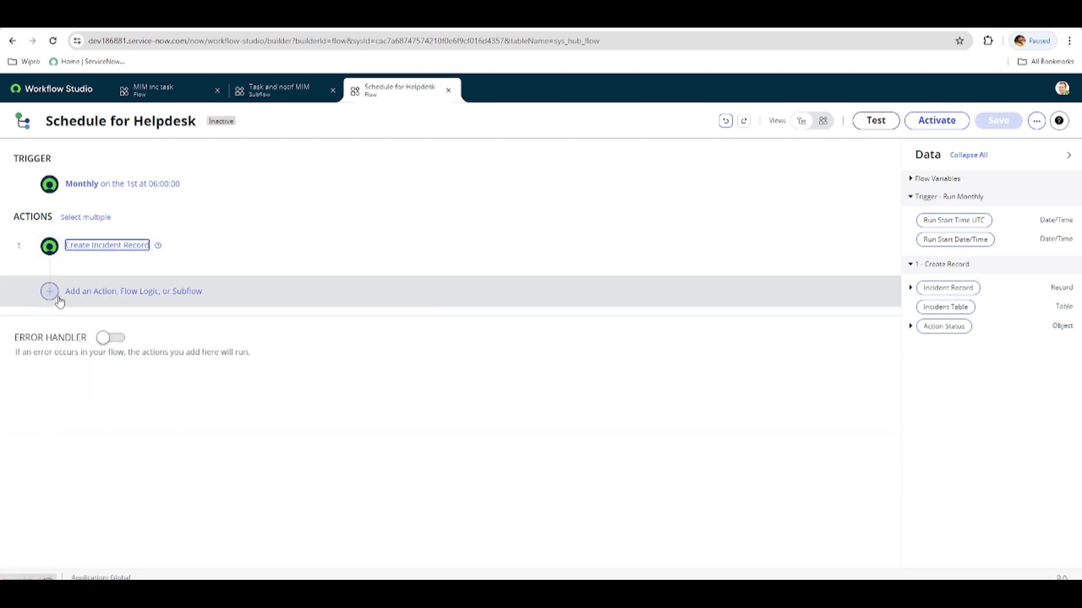
Add the "Task and notif MIM" subflow after the Create Incident Record action.
{"action": "left_click", "coordinate": [50, 291]}
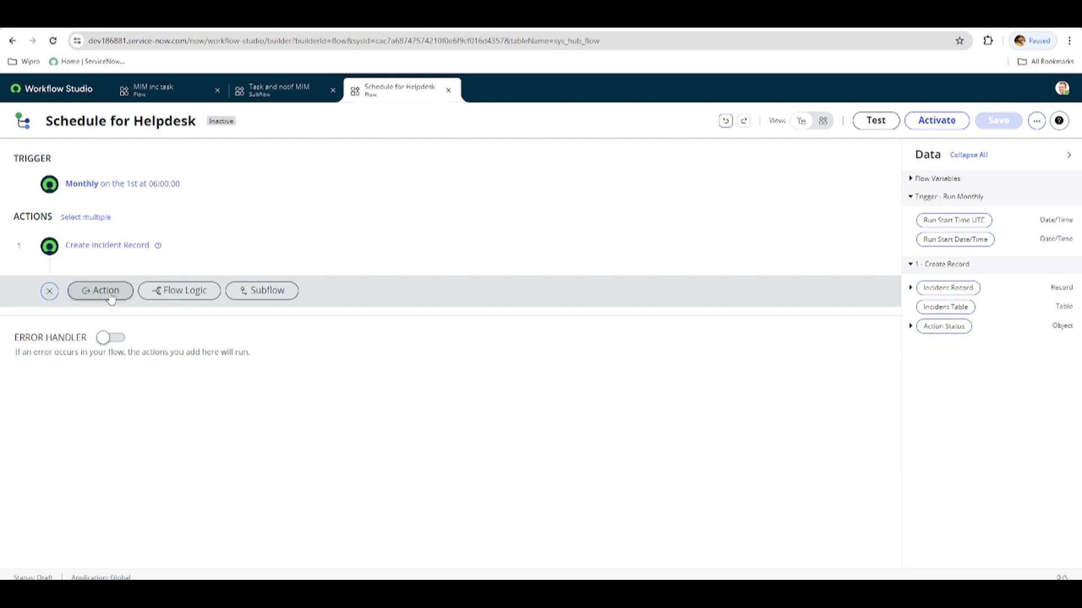
{"action": "left_click", "coordinate": [253, 294]}
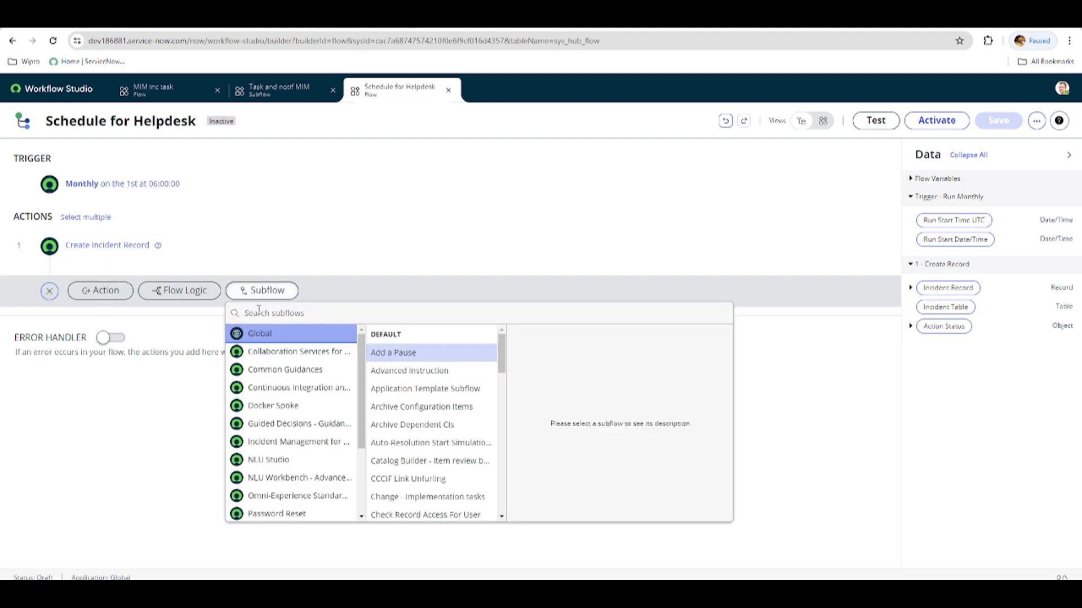
{"action": "type", "text": "task"}
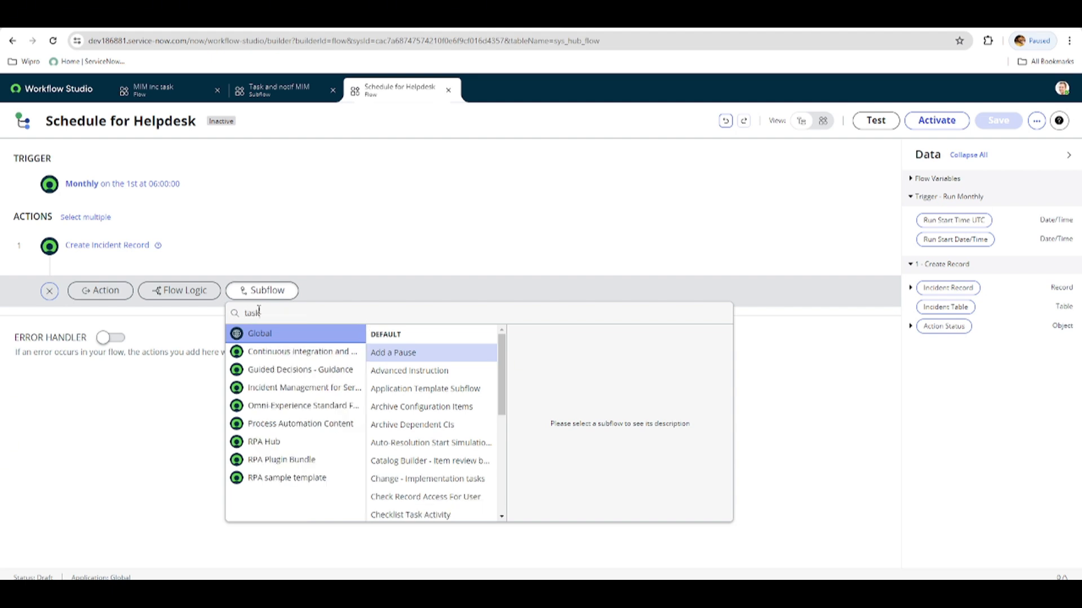
{"action": "type", "text": " a"}
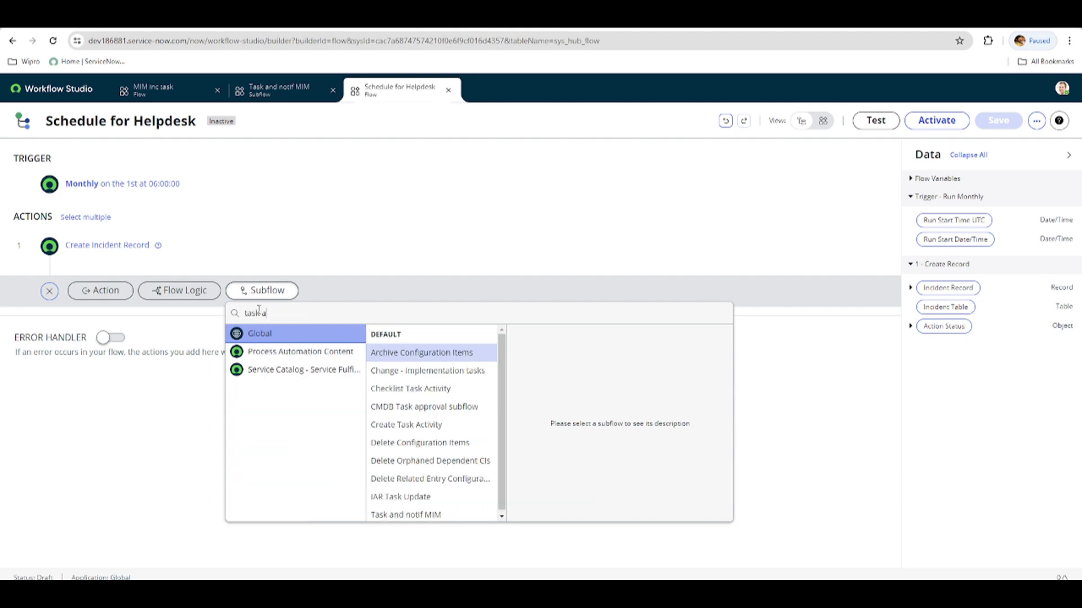
{"action": "type", "text": "nd"}
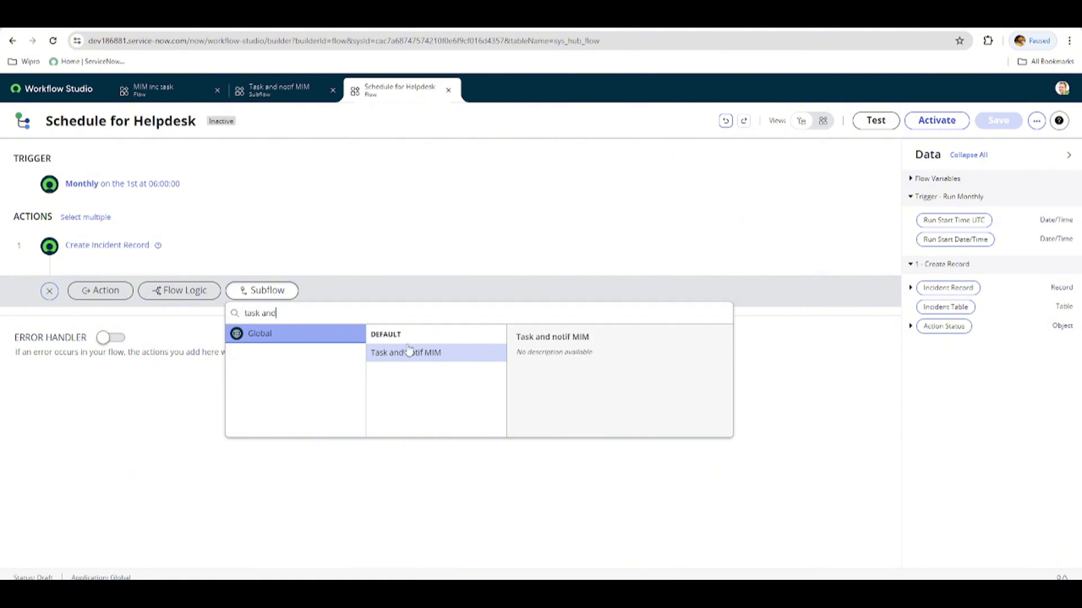
{"action": "left_click", "coordinate": [409, 353]}
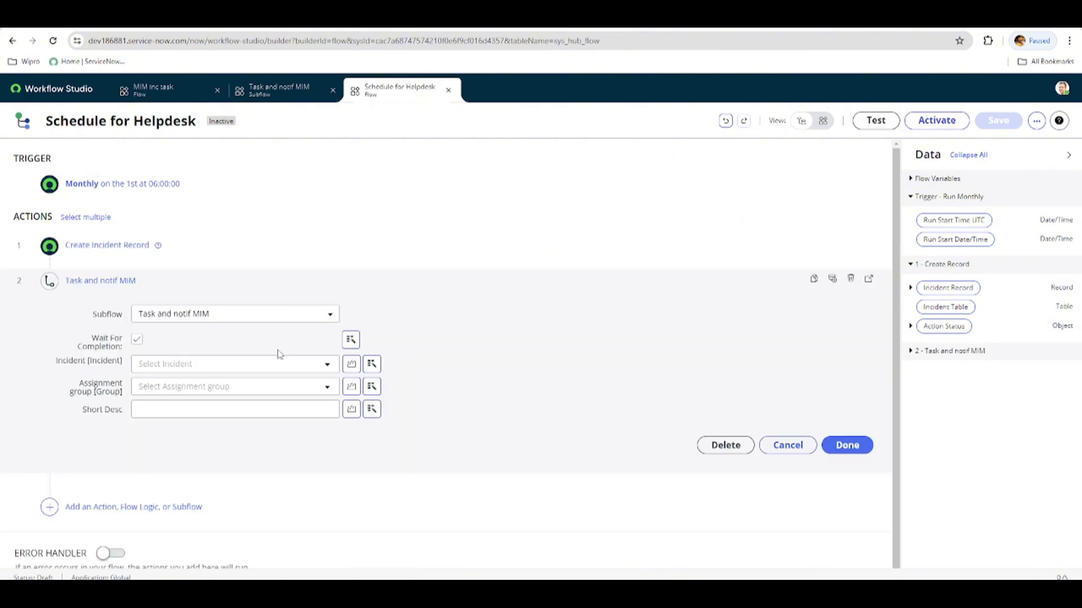
Map the subflow's Incident input to the created incident record, with Assignment group Help Desk and Short Desc "Please do monthly desk clean up".
{"action": "left_click", "coordinate": [372, 364]}
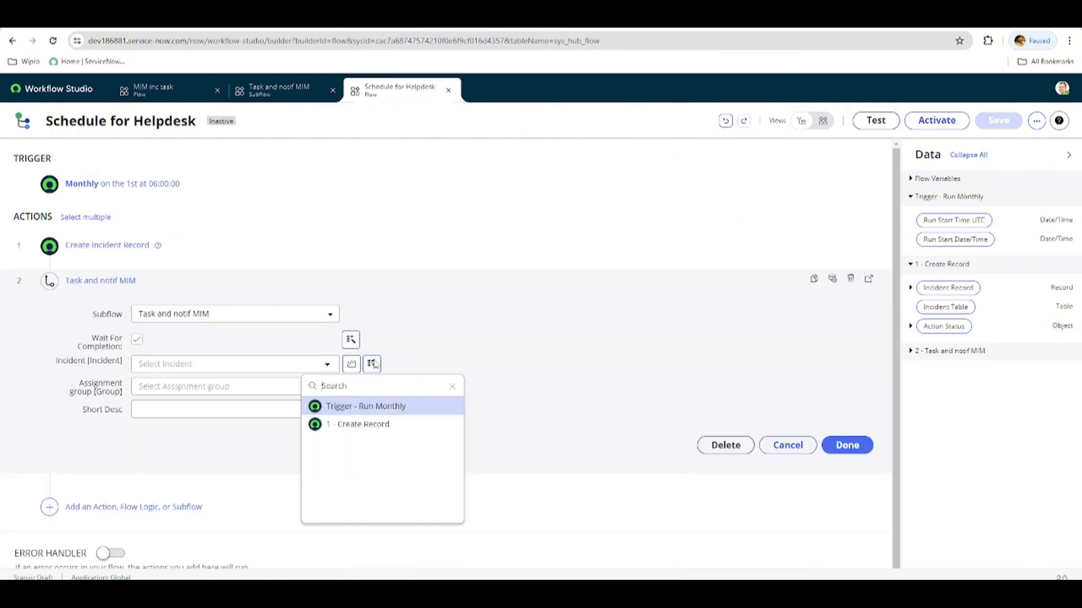
{"action": "left_click", "coordinate": [355, 425]}
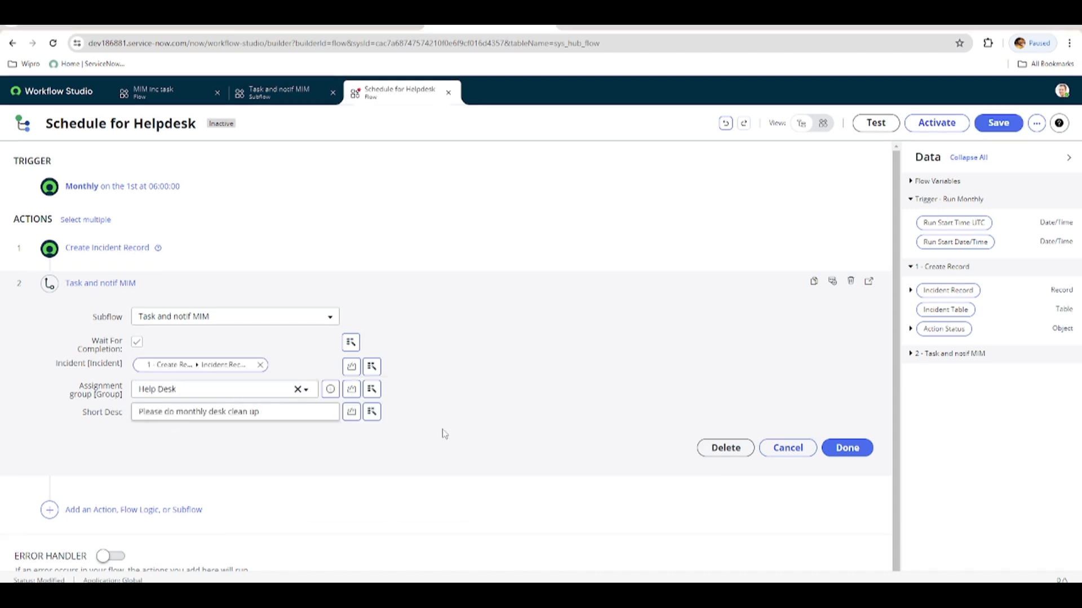
{"action": "left_click", "coordinate": [846, 448]}
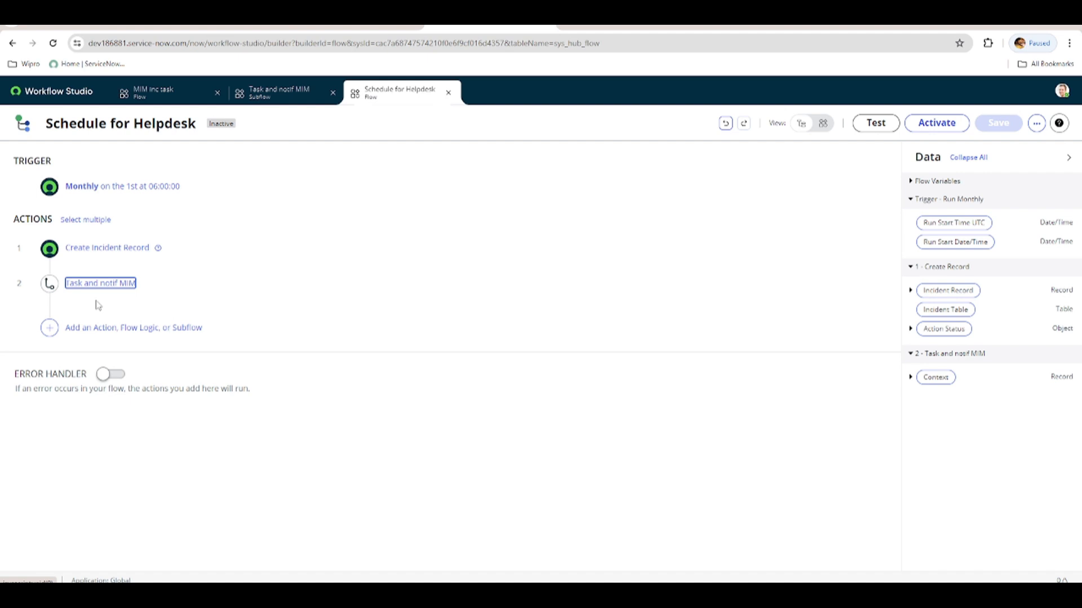
Run a test of the Schedule for Helpdesk flow and open its execution details.
{"action": "left_click", "coordinate": [867, 121]}
{"action": "left_click", "coordinate": [754, 287]}
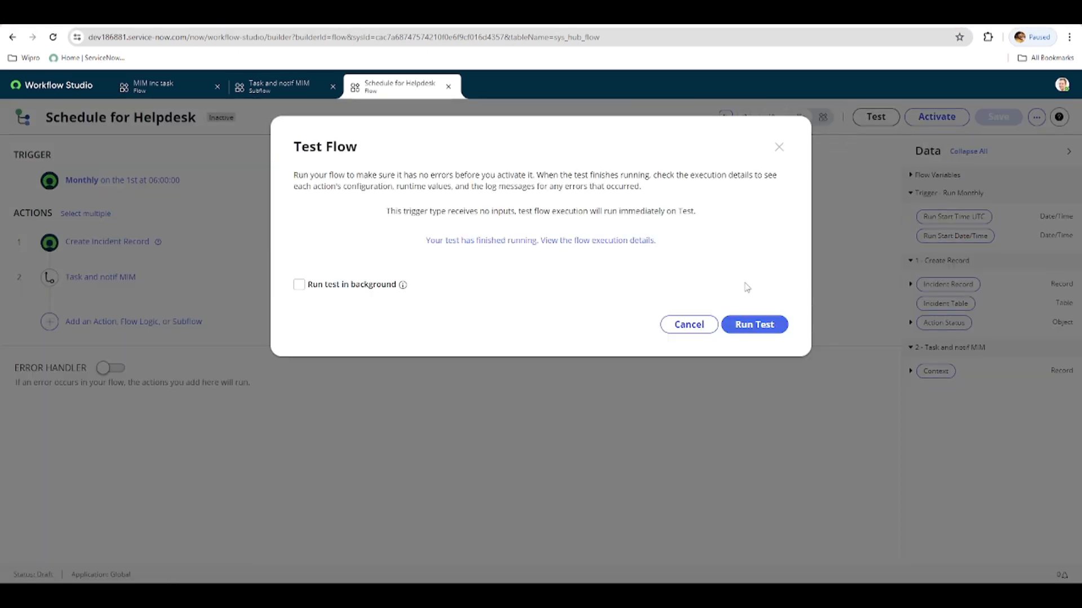
{"action": "left_click", "coordinate": [636, 250]}
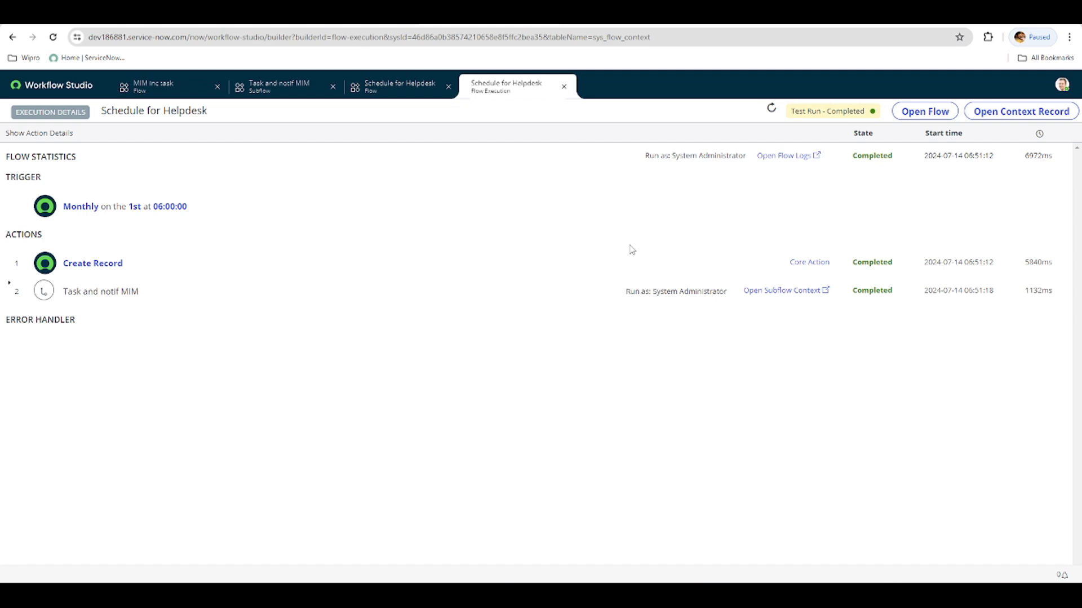
Examine the Create Record action's runtime values and the created incident, and preview the email generated for it.
{"action": "left_click", "coordinate": [18, 265]}
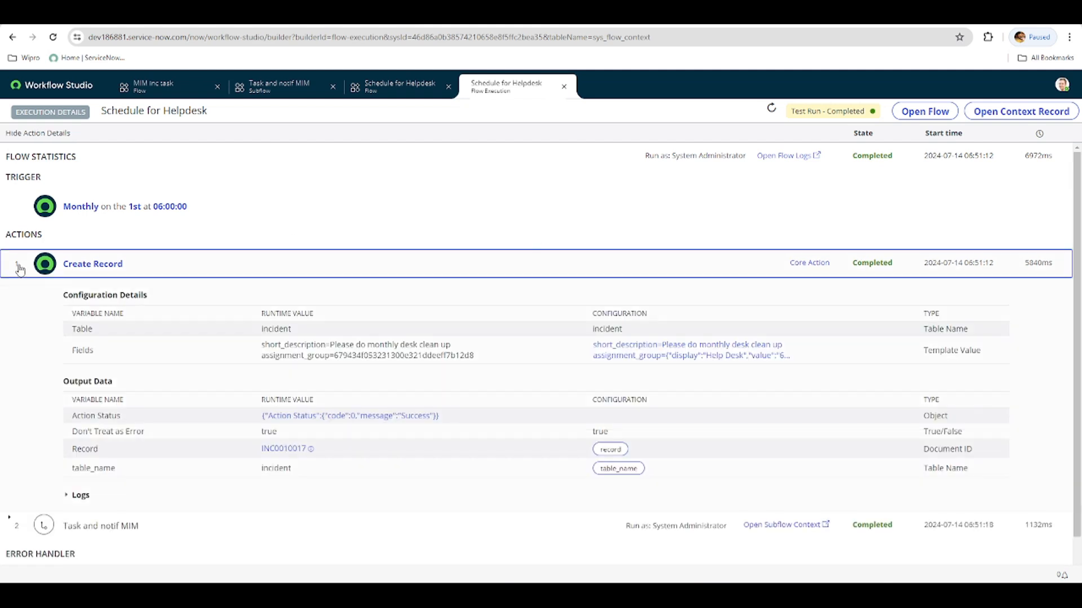
{"action": "left_click", "coordinate": [309, 450]}
{"action": "left_click", "coordinate": [310, 450]}
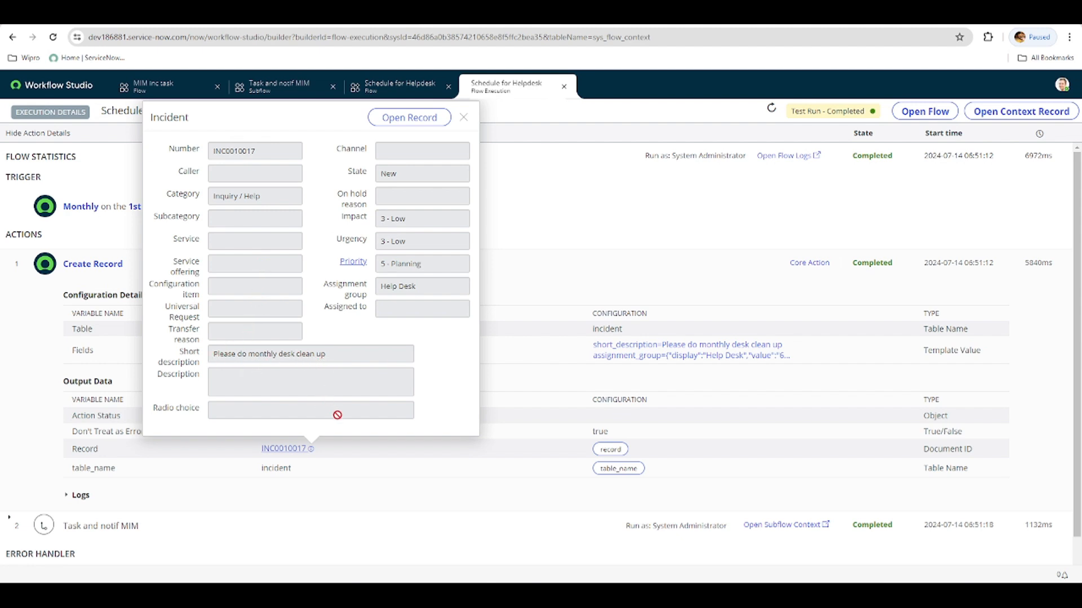
{"action": "left_click", "coordinate": [483, 504]}
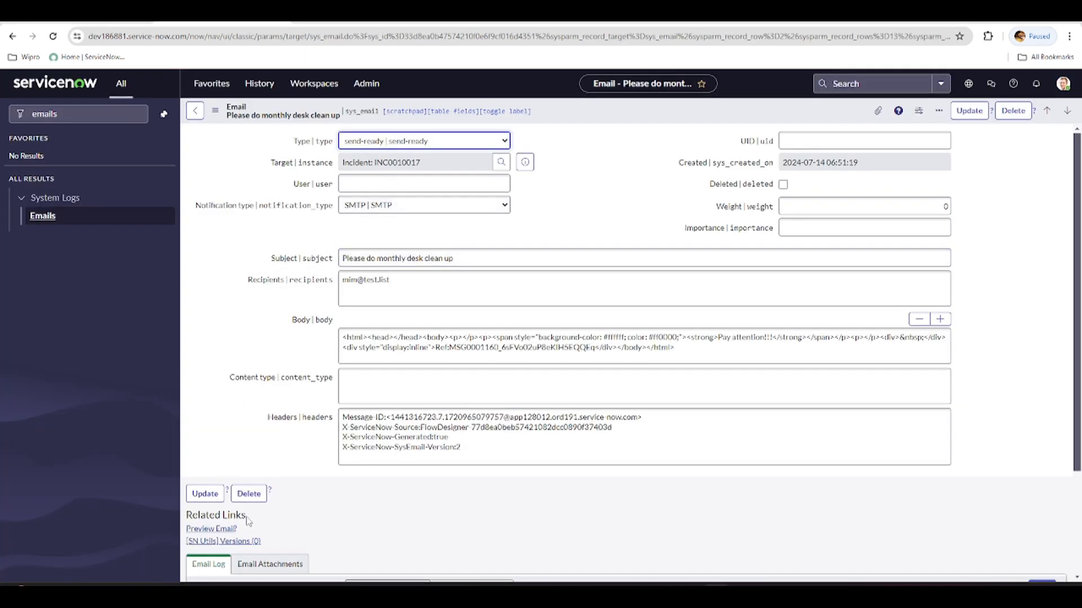
{"action": "left_click", "coordinate": [225, 528]}
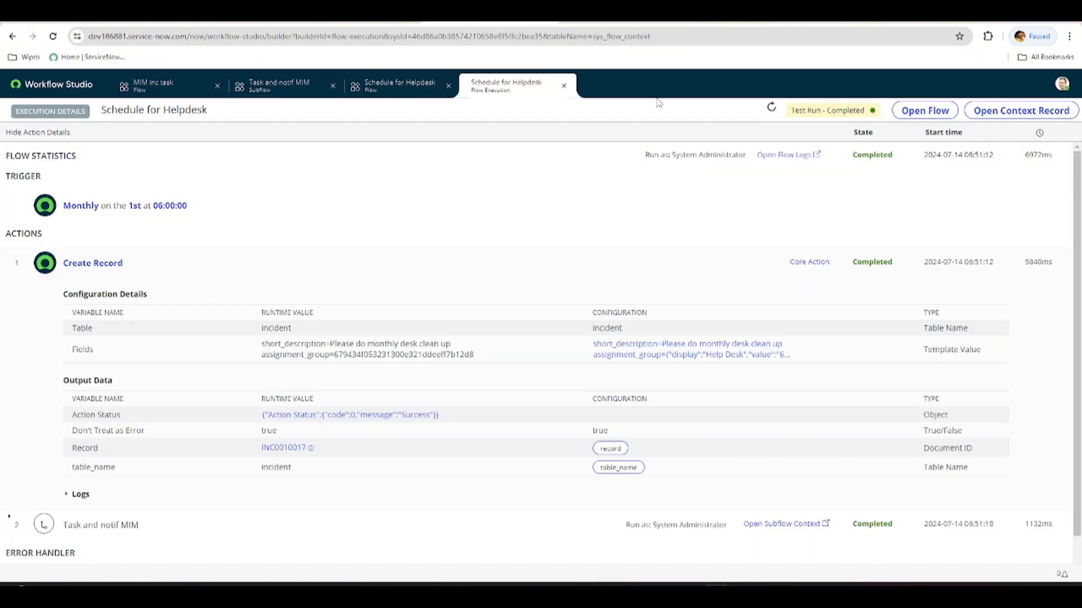
Return to the Schedule for Helpdesk flow, dismiss the test dialog and activate the flow.
{"action": "left_click", "coordinate": [379, 89]}
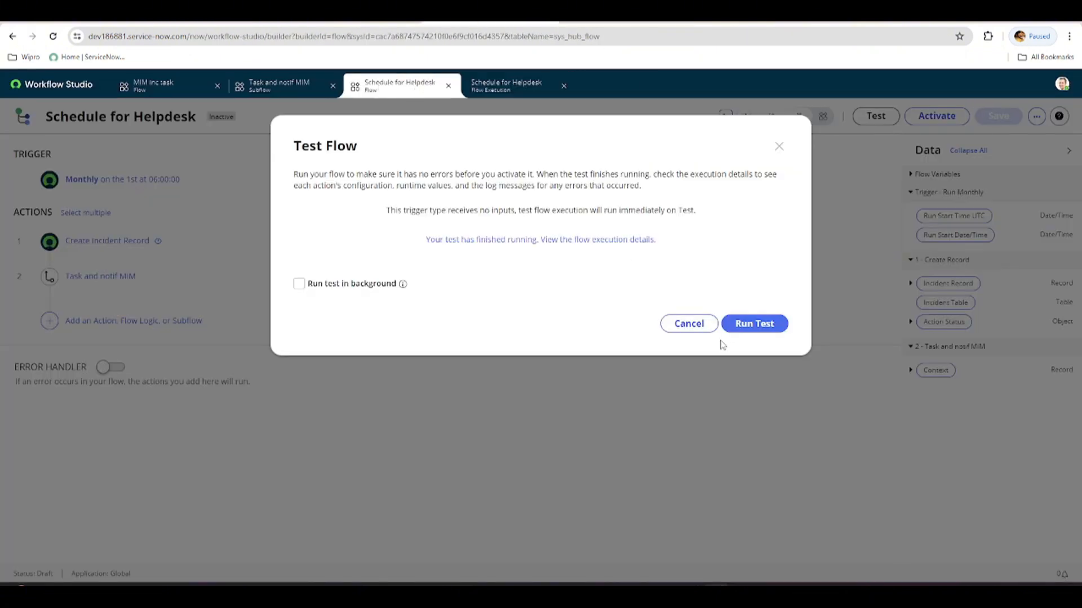
{"action": "left_click", "coordinate": [691, 326]}
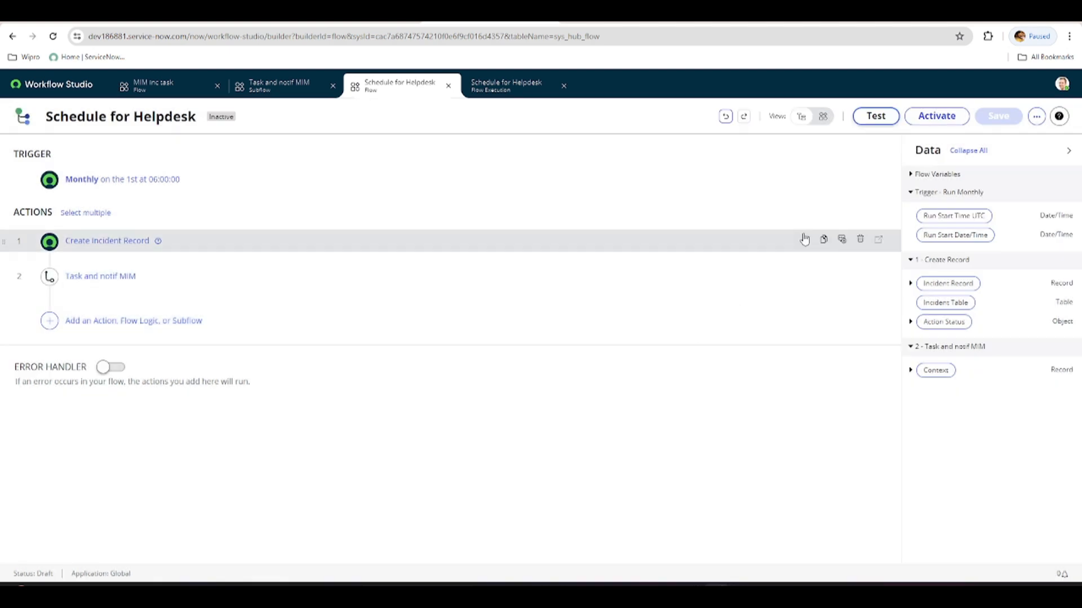
{"action": "left_click", "coordinate": [930, 116]}
{"action": "left_click", "coordinate": [628, 261]}
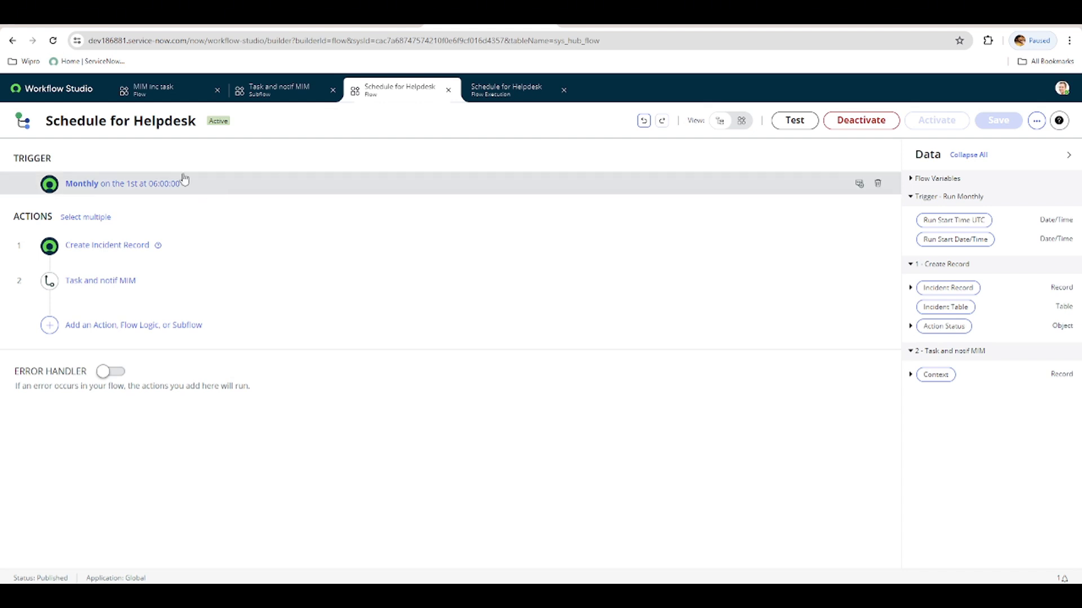
View the Schedule for Helpdesk flow as a diagram, and open its flow properties and close them without changes.
{"action": "left_click", "coordinate": [740, 121]}
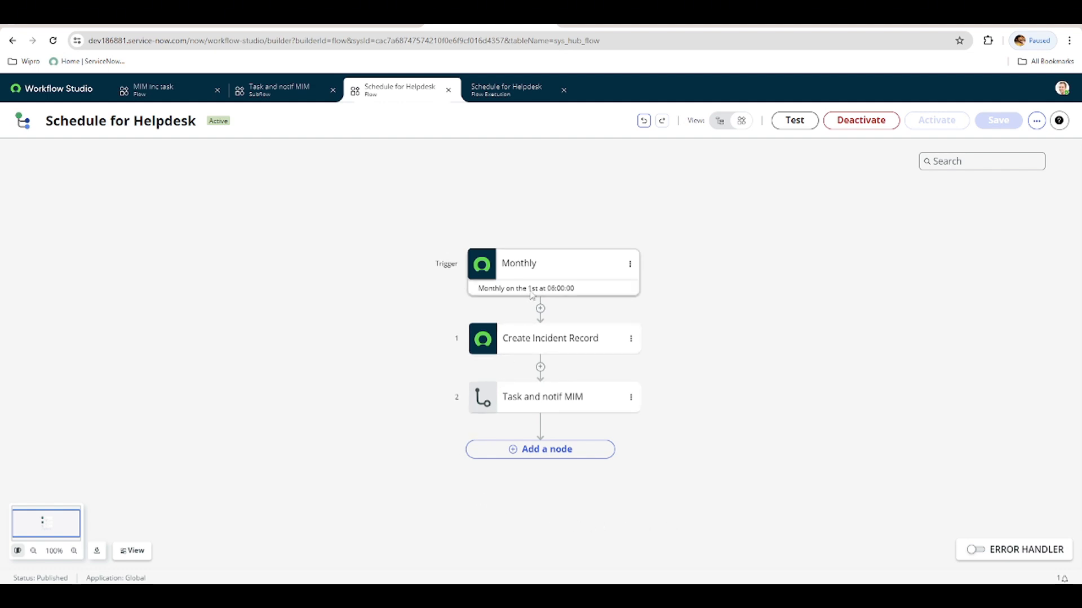
{"action": "left_click", "coordinate": [1036, 120]}
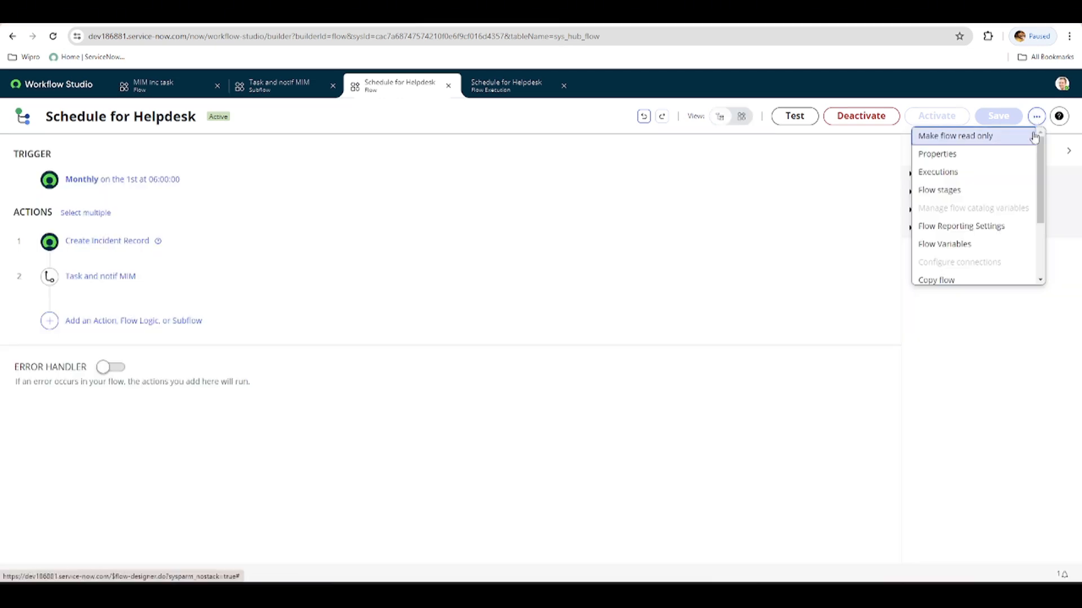
{"action": "left_click", "coordinate": [955, 154]}
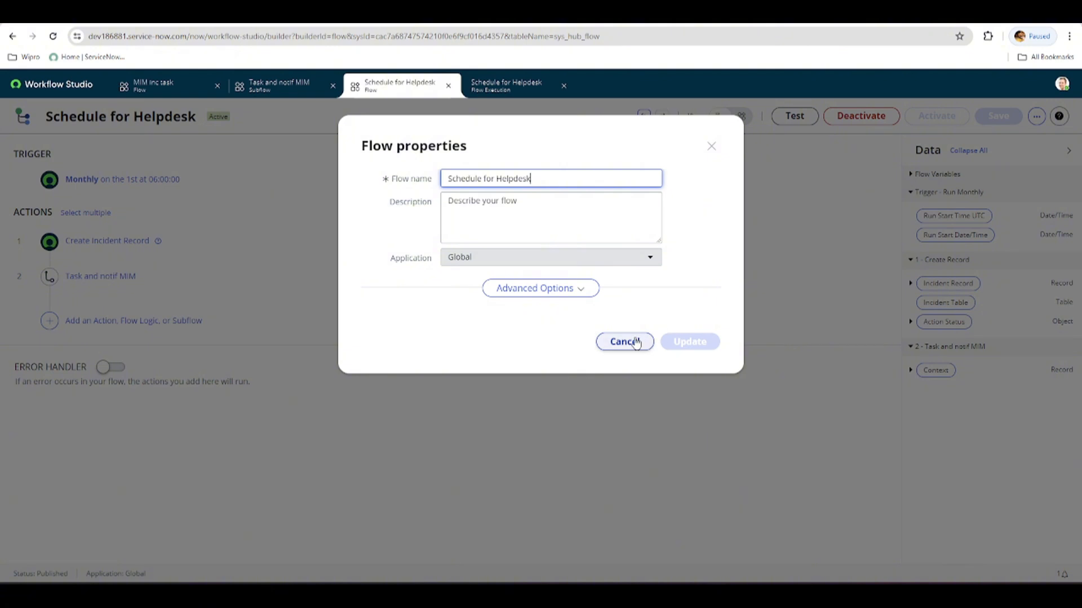
{"action": "left_click", "coordinate": [625, 342]}
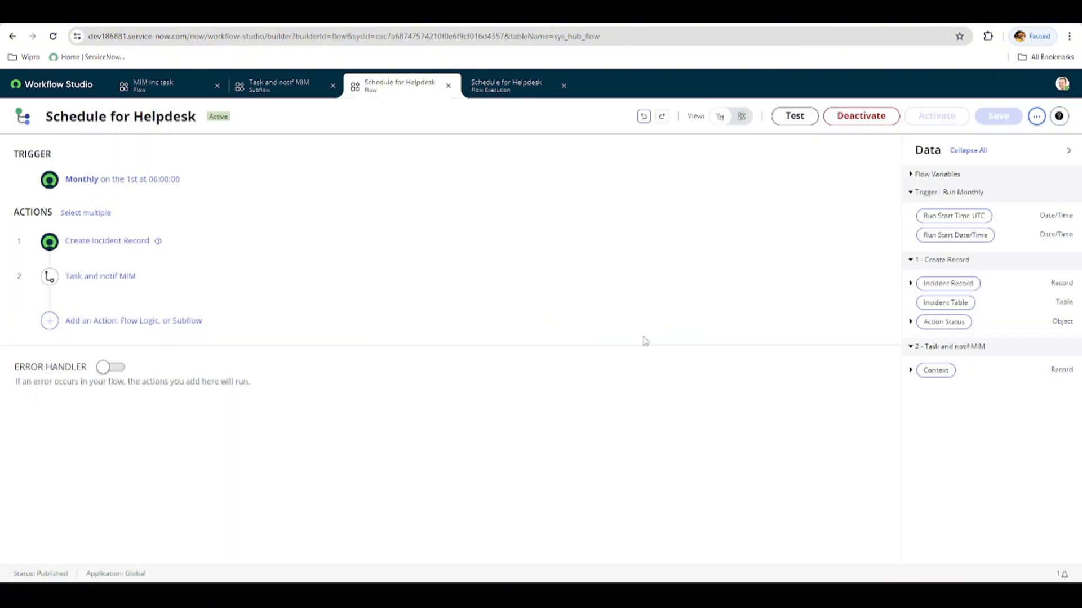
Open the list of executions associated with the Schedule for Helpdesk flow and return to the flow.
{"action": "left_click", "coordinate": [1037, 116]}
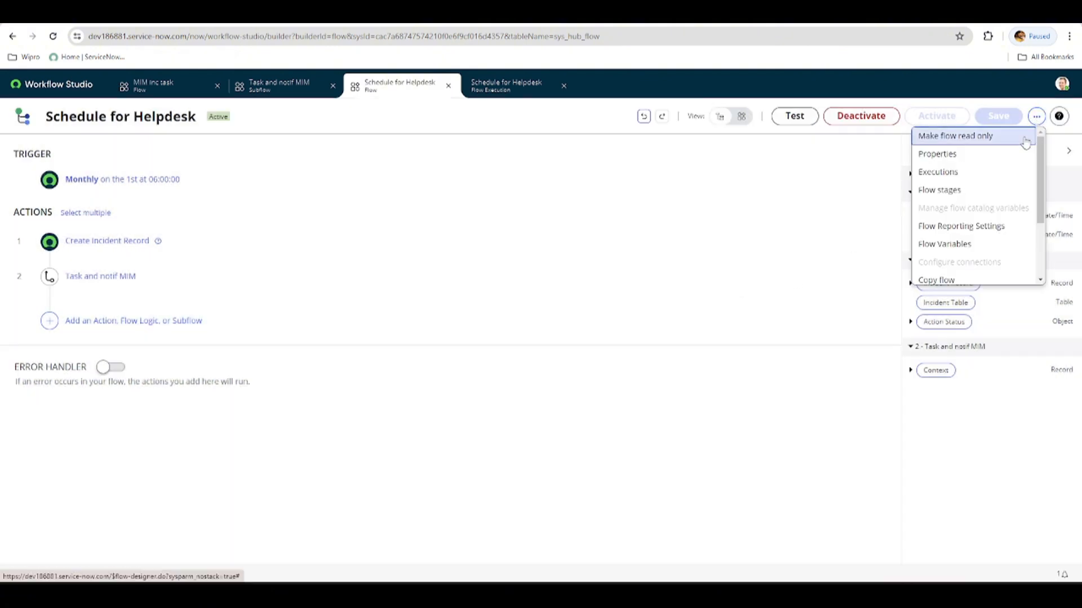
{"action": "left_click", "coordinate": [946, 182]}
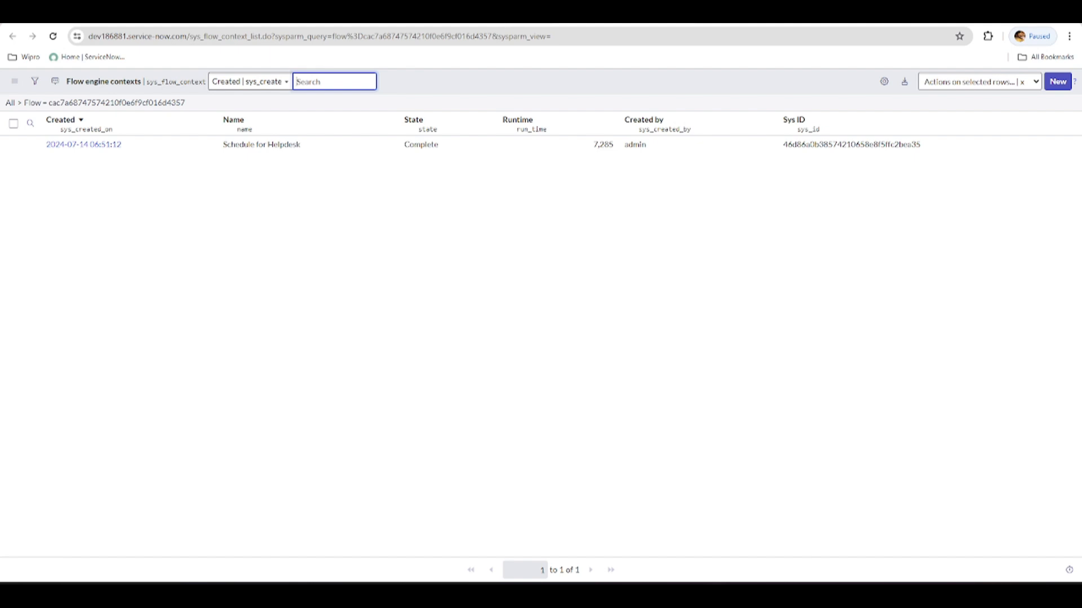
{"action": "left_click", "coordinate": [503, 16]}
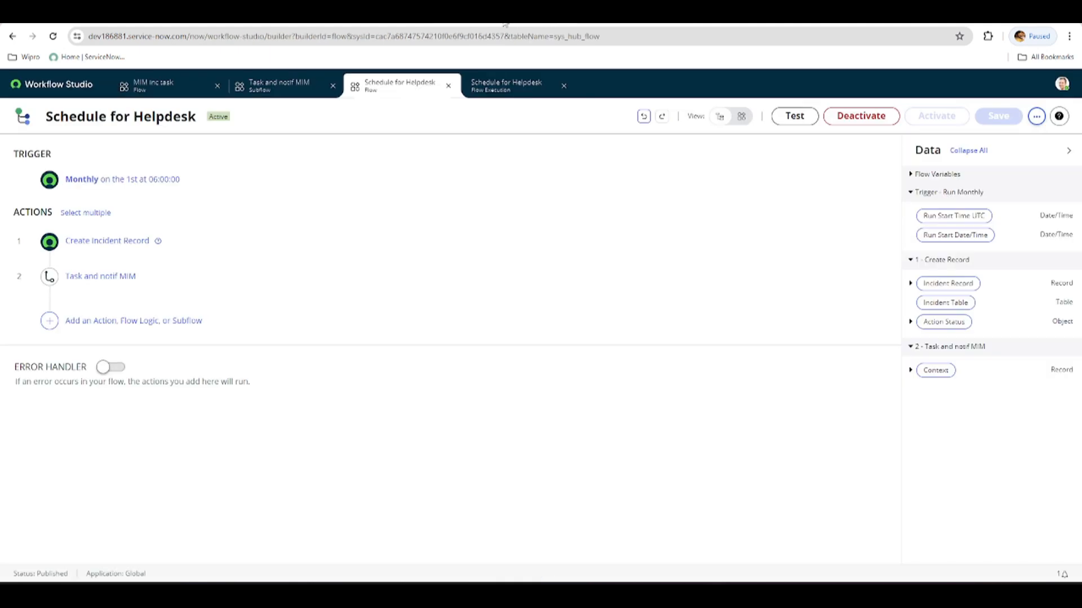
Look at the flow stages settings of the Schedule for Helpdesk flow and close them unchanged.
{"action": "left_click", "coordinate": [1036, 117]}
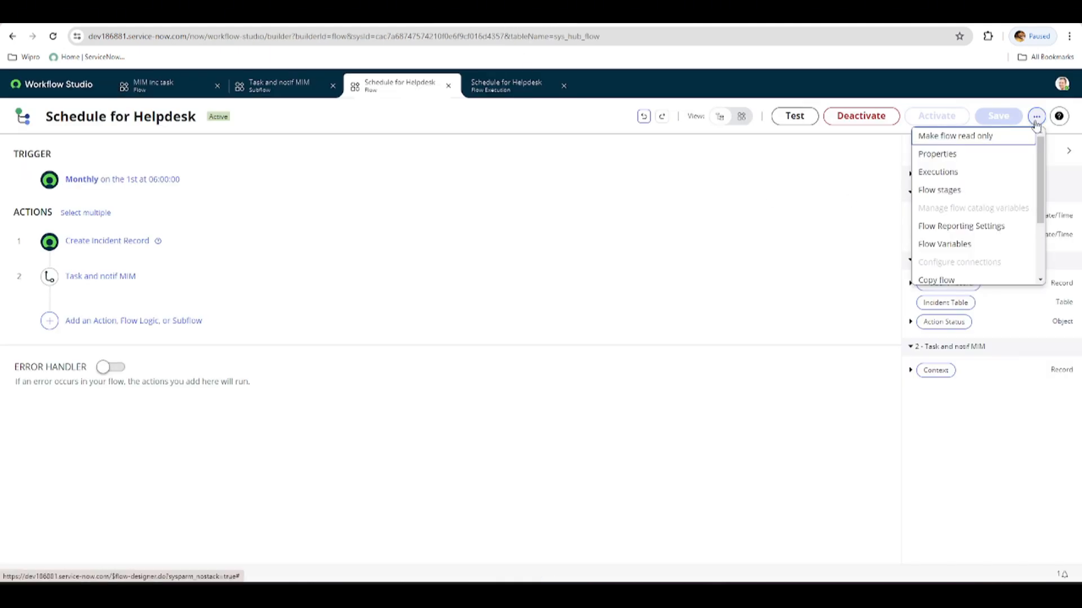
{"action": "left_click", "coordinate": [949, 197]}
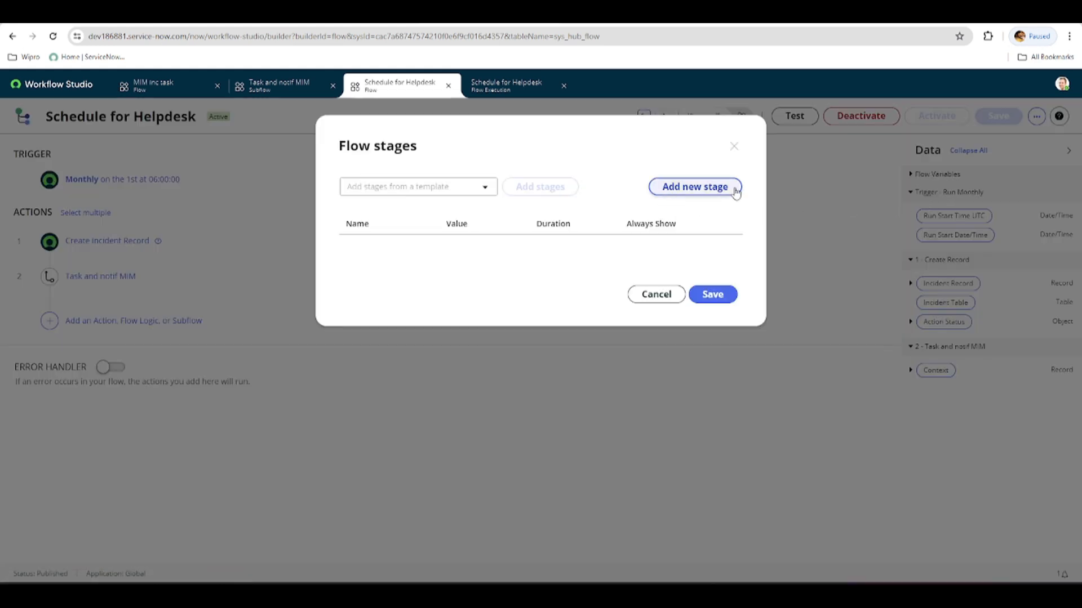
{"action": "left_click", "coordinate": [733, 146]}
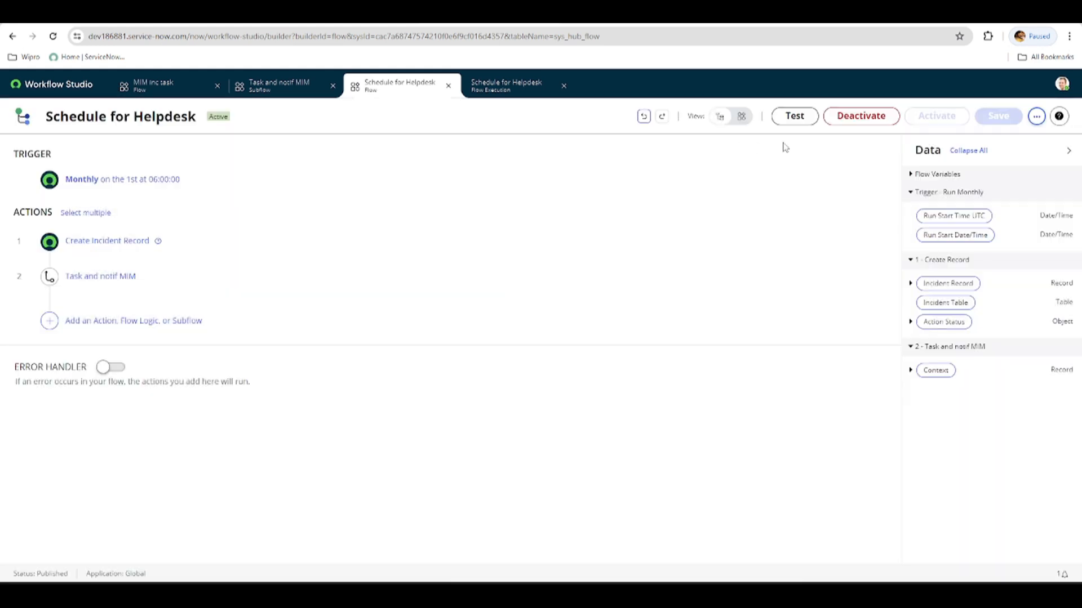
Look through the reporting level options in the Flow Reporting Settings and close them without updating.
{"action": "left_click", "coordinate": [1037, 117]}
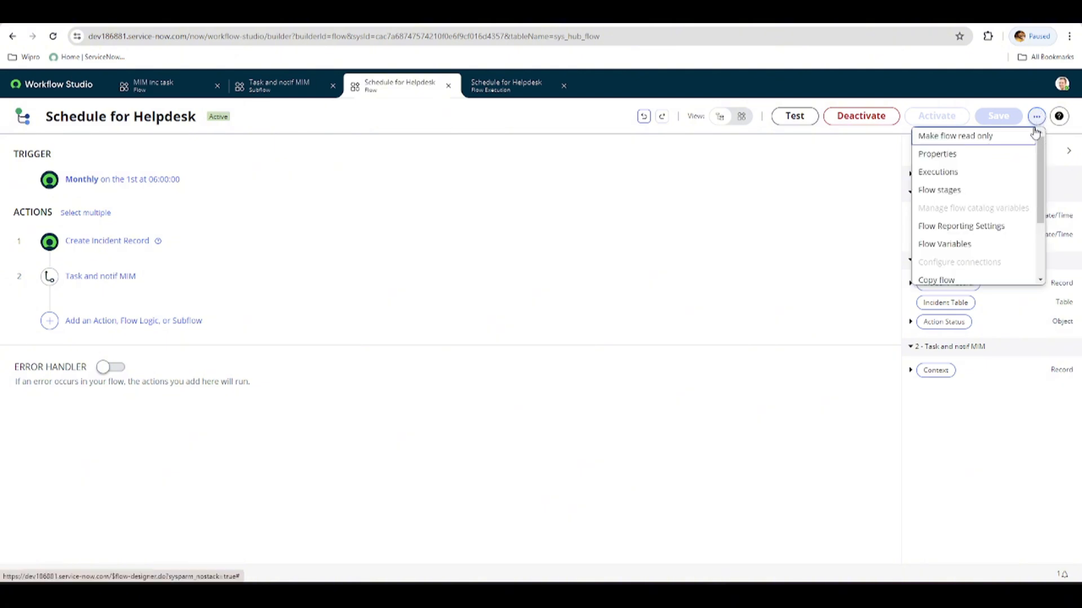
{"action": "left_click", "coordinate": [986, 231]}
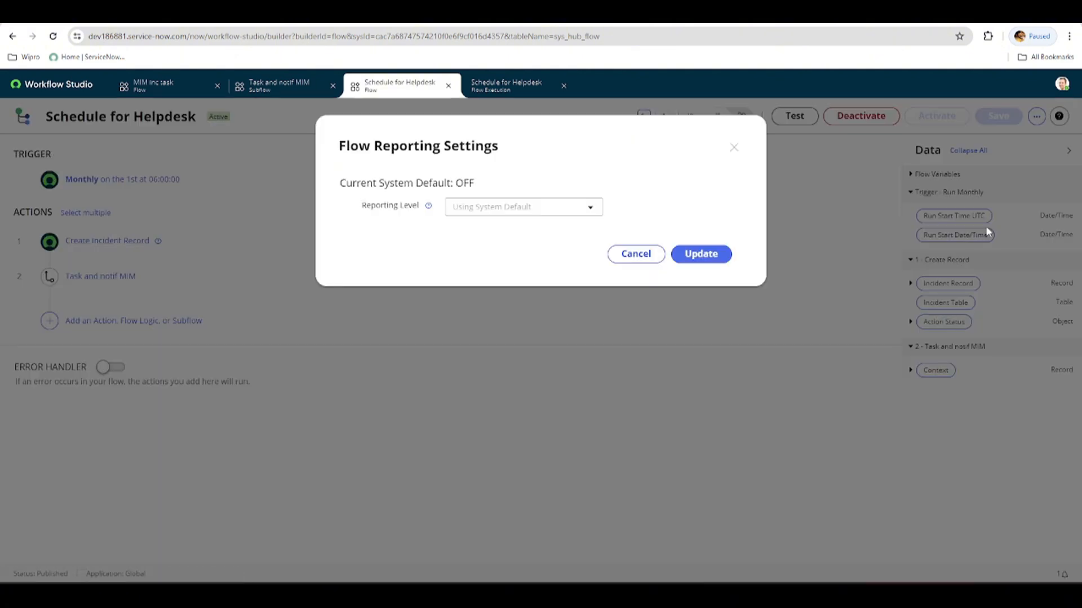
{"action": "left_click", "coordinate": [590, 207]}
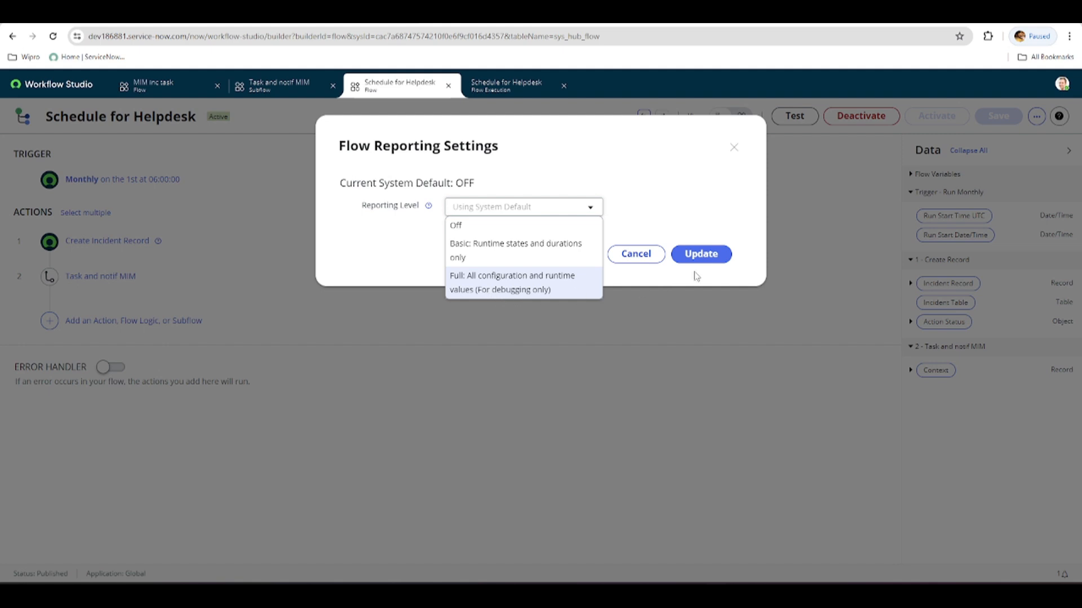
{"action": "left_click", "coordinate": [651, 258]}
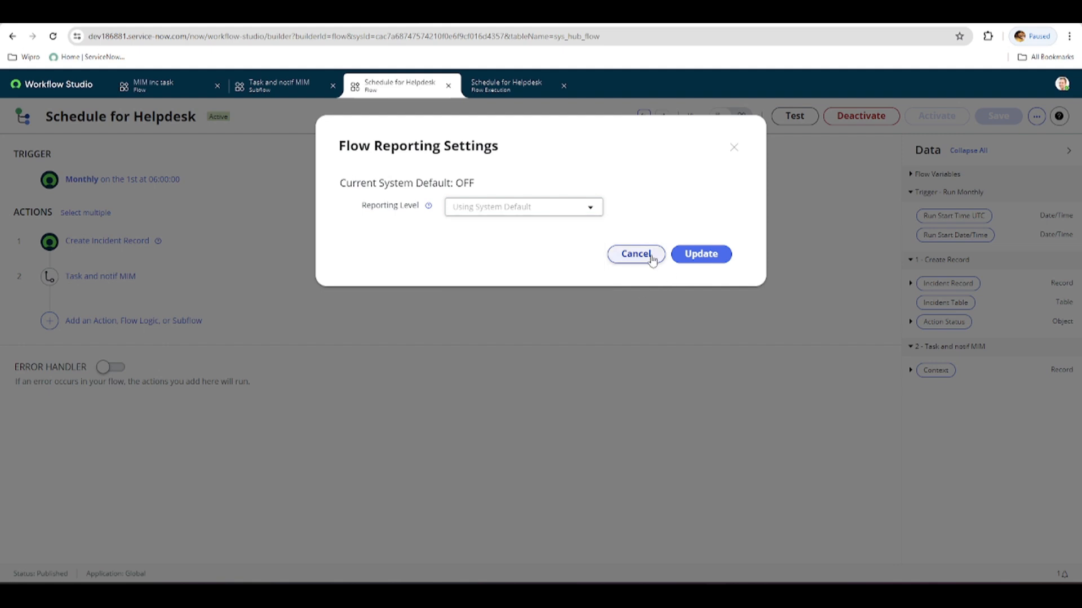
{"action": "left_click", "coordinate": [733, 144]}
Open the Flow Variables dialog of the Schedule for Helpdesk flow and close it without adding a variable.
{"action": "left_click", "coordinate": [1037, 116]}
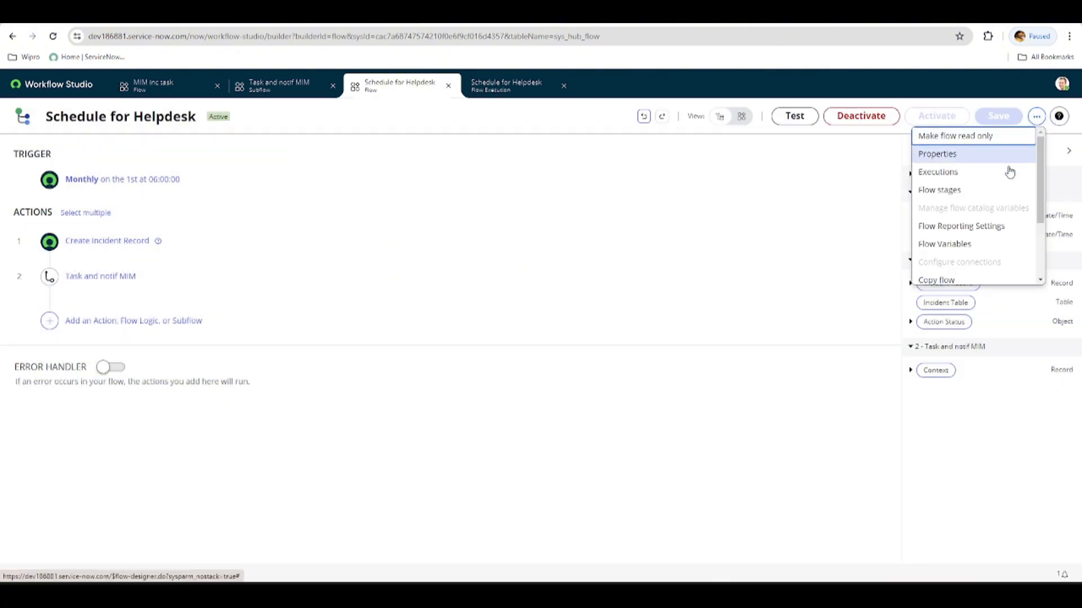
{"action": "left_click_drag", "start_coordinate": [1041, 214], "coordinate": [1050, 265]}
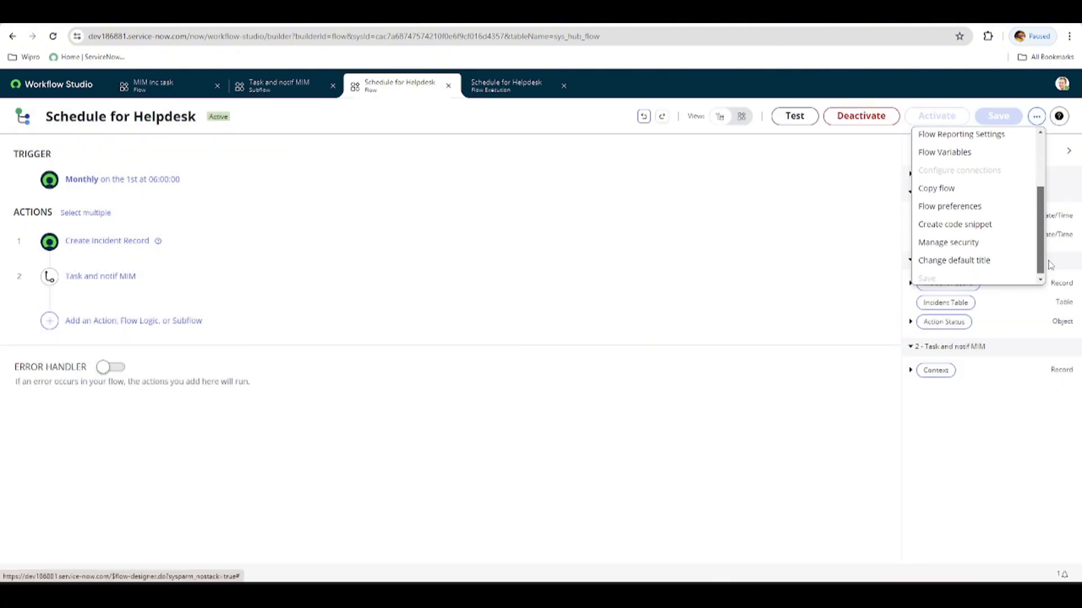
{"action": "left_click", "coordinate": [938, 153]}
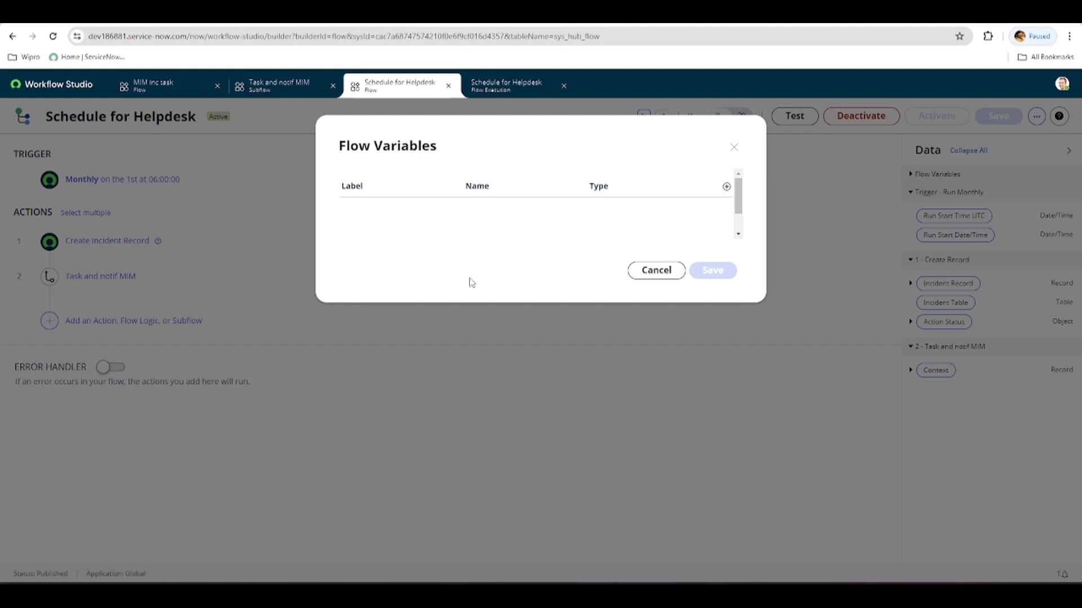
{"action": "left_click", "coordinate": [733, 147]}
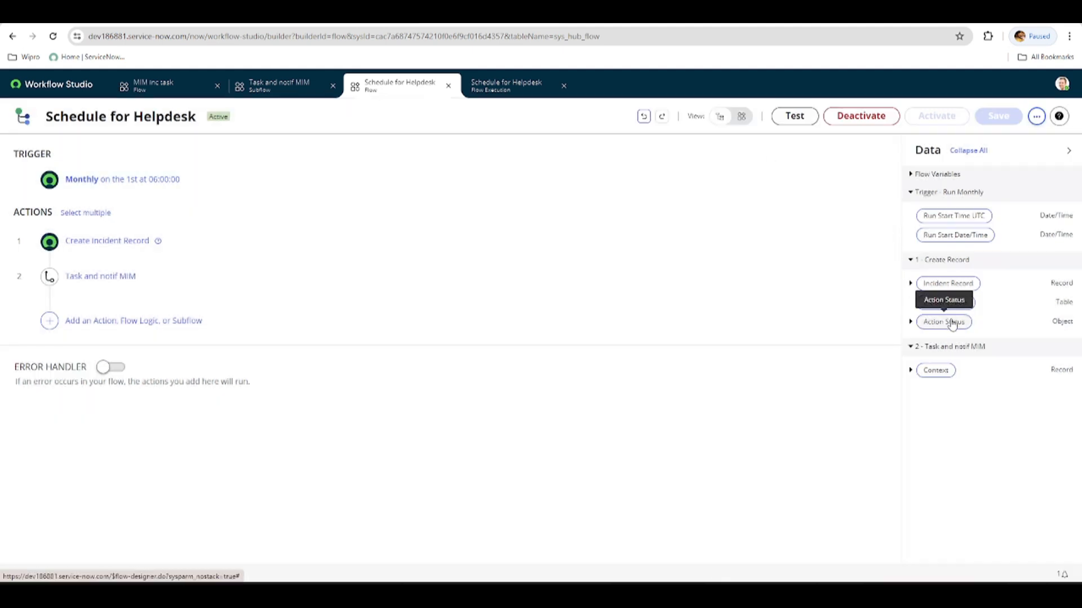
Review the flow preferences, including the draft actions and diagram display options, and close them unchanged.
{"action": "left_click", "coordinate": [1035, 119]}
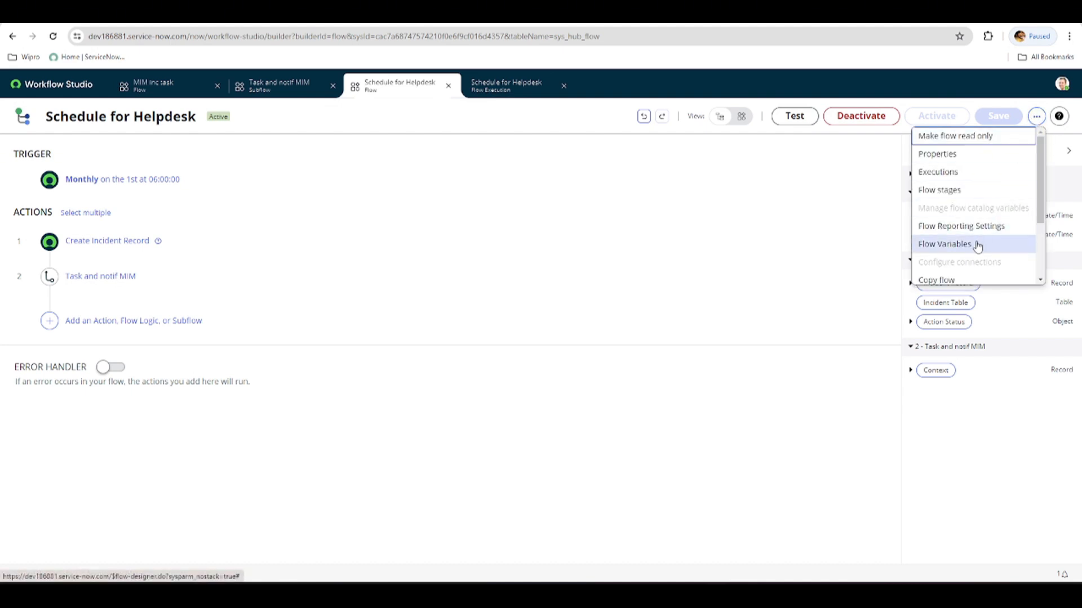
{"action": "scroll", "coordinate": [1039, 219], "scroll_direction": "down", "scroll_amount": 3}
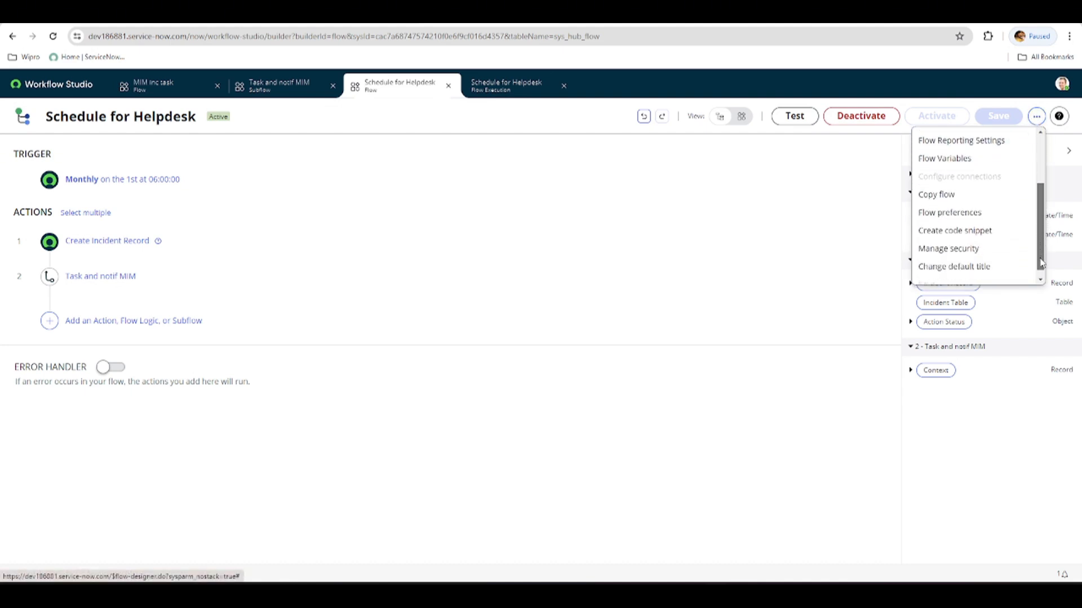
{"action": "left_click", "coordinate": [953, 213]}
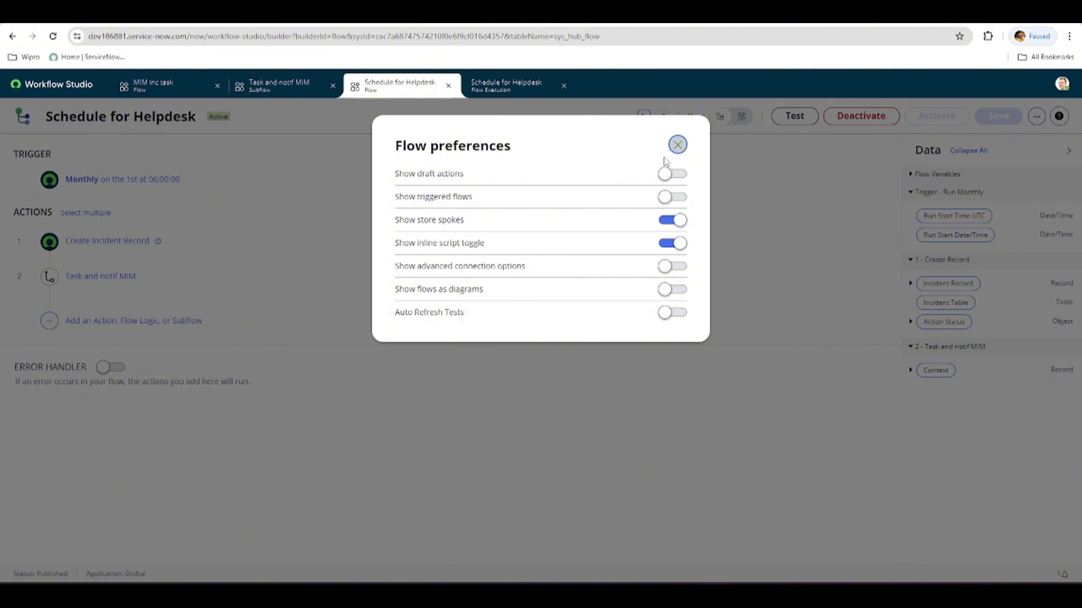
{"action": "left_click", "coordinate": [677, 144]}
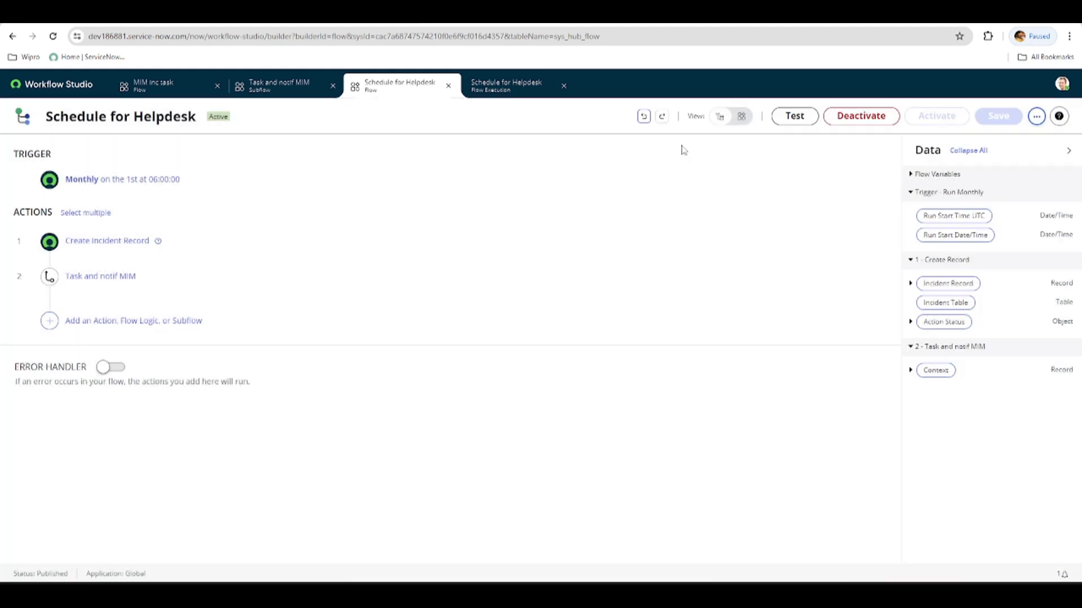
Generate the code snippet for executing the Schedule for Helpdesk flow, view its Server version and close it.
{"action": "left_click", "coordinate": [1036, 116]}
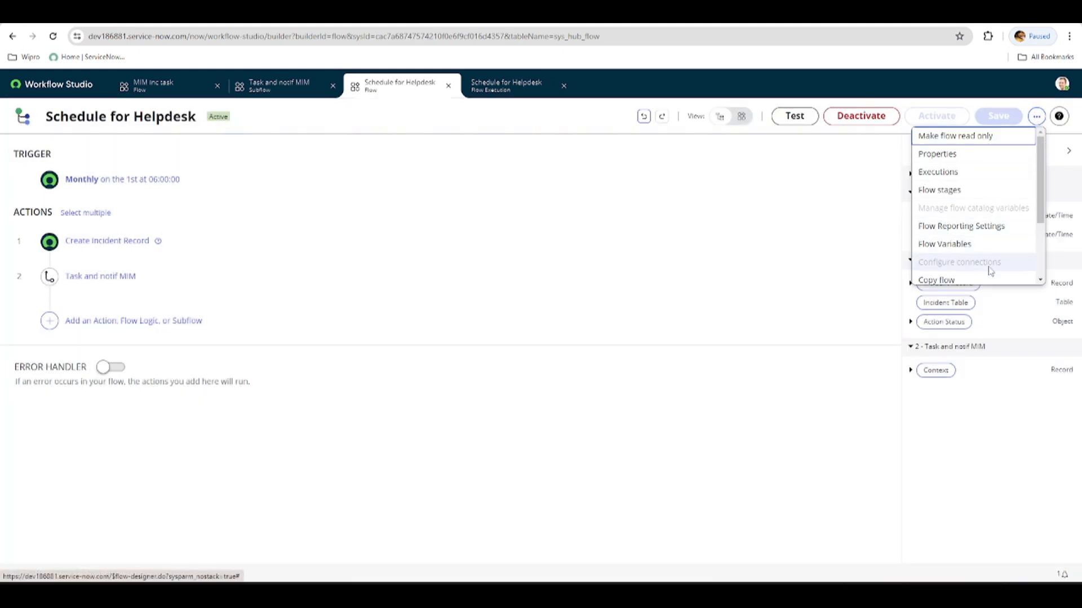
{"action": "left_click_drag", "start_coordinate": [1039, 227], "coordinate": [1043, 280]}
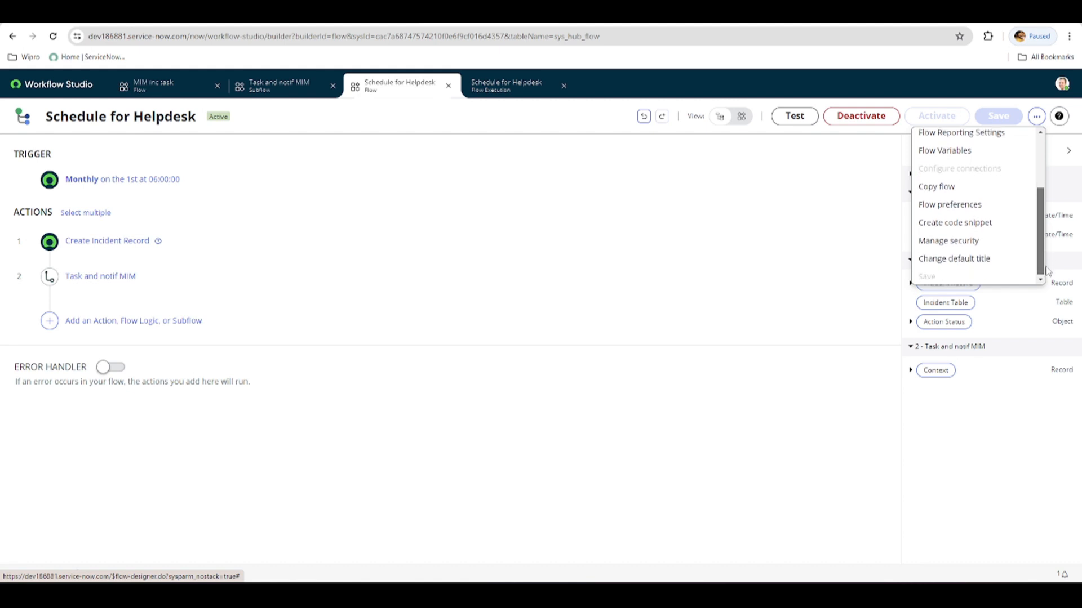
{"action": "left_click", "coordinate": [980, 226]}
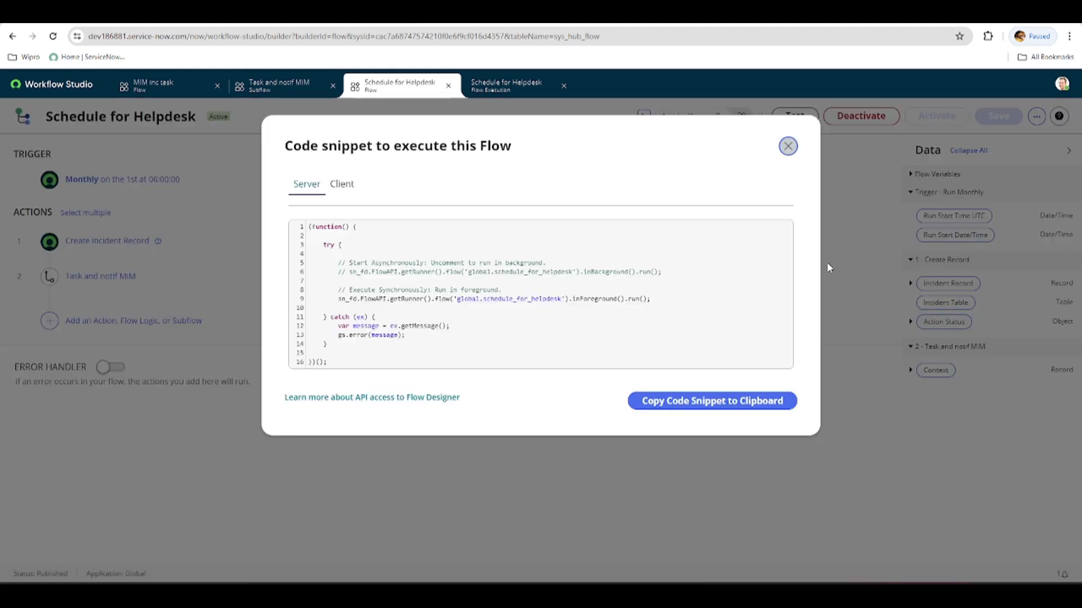
{"action": "left_click", "coordinate": [788, 147]}
Open the Manage Security settings of the Schedule for Helpdesk flow to view the Callable by Client API option.
{"action": "left_click", "coordinate": [1036, 117]}
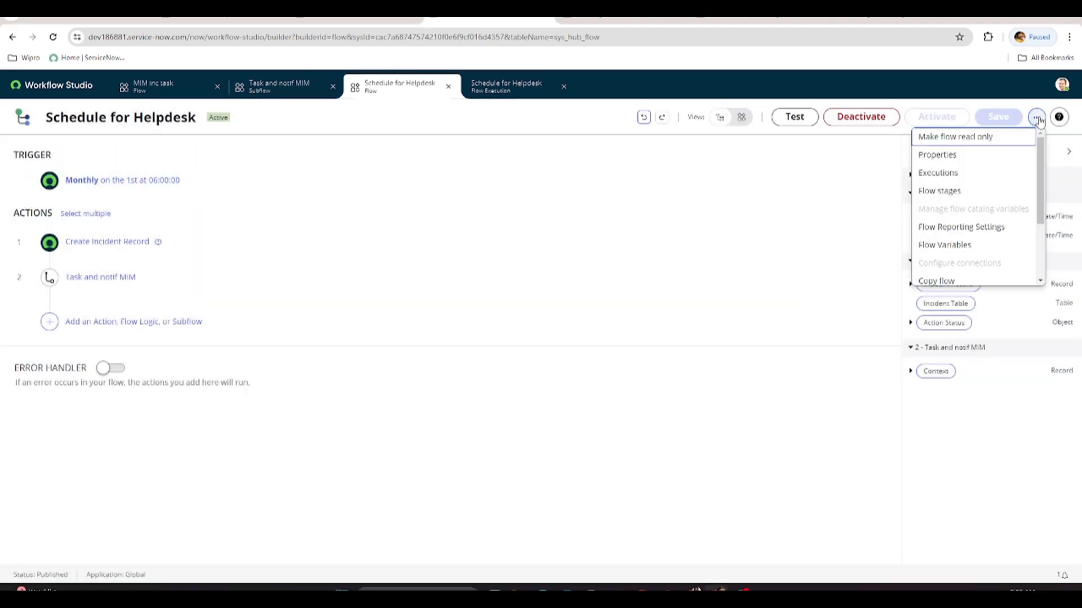
{"action": "left_click_drag", "start_coordinate": [1043, 194], "coordinate": [1046, 245]}
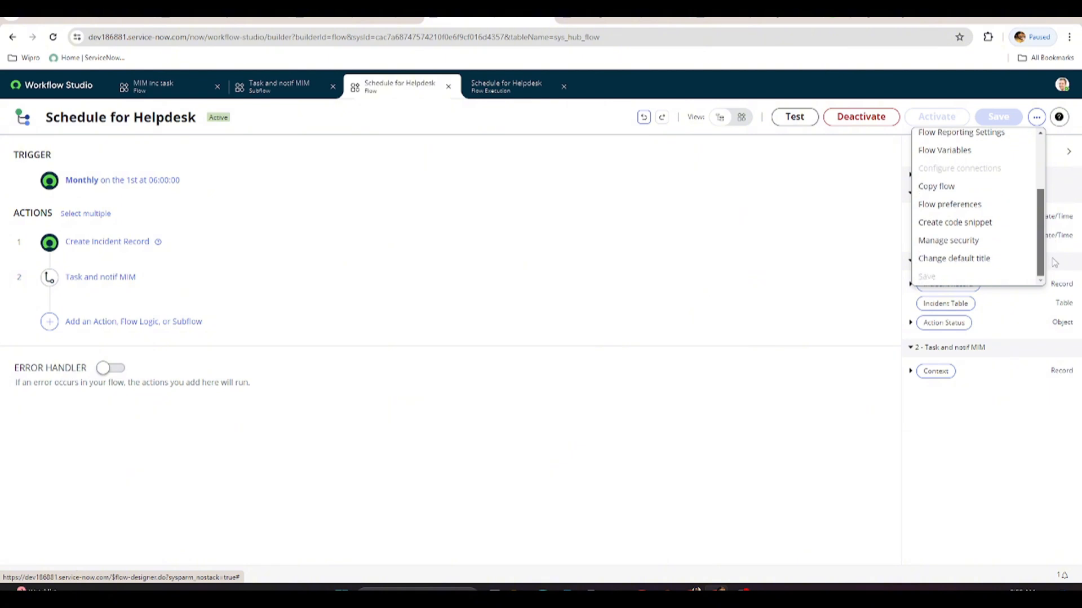
{"action": "left_click", "coordinate": [964, 248]}
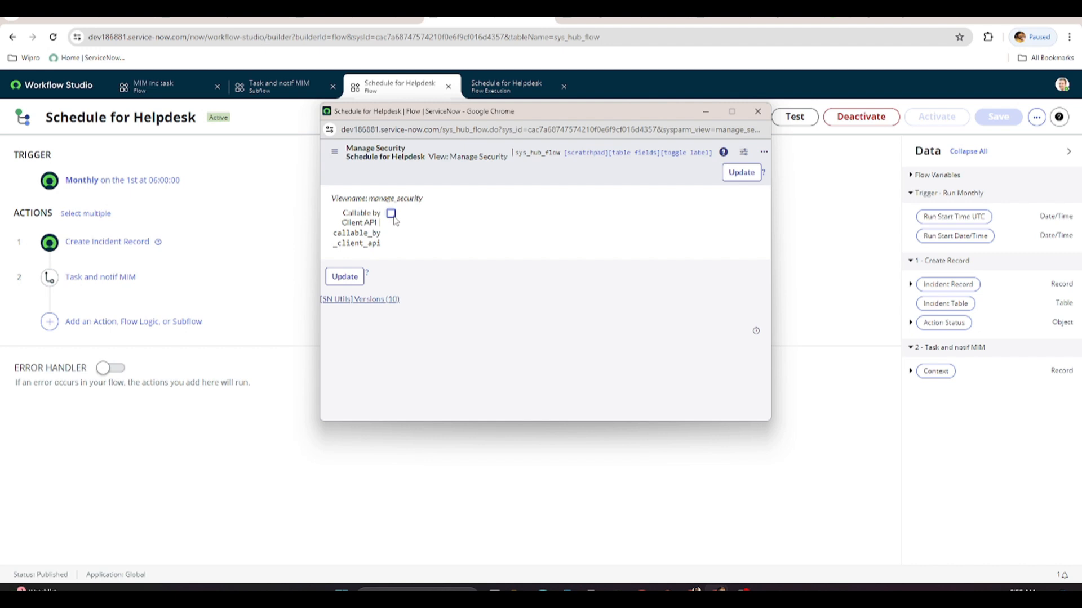
Open the default title setting of the Schedule for Helpdesk flow and cancel without entering a Flow Title.
{"action": "left_click", "coordinate": [1036, 116]}
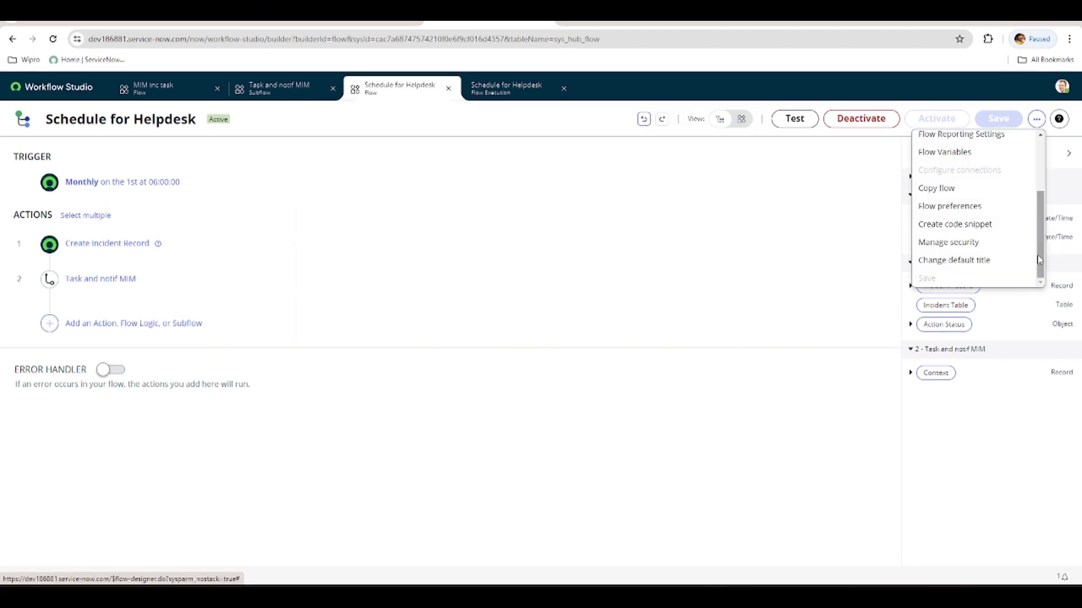
{"action": "left_click", "coordinate": [966, 260]}
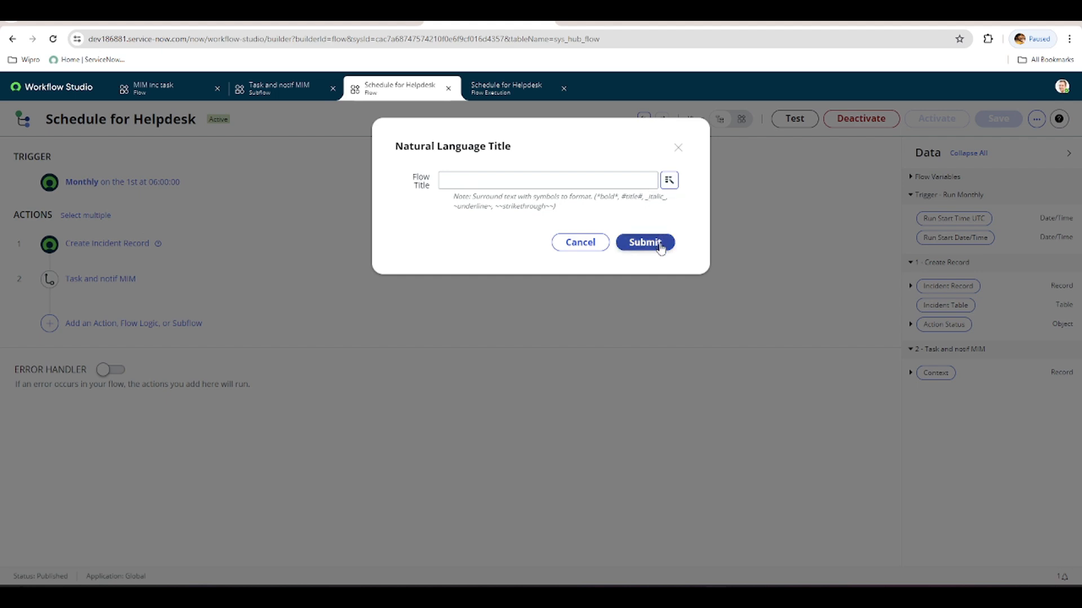
{"action": "left_click", "coordinate": [595, 244]}
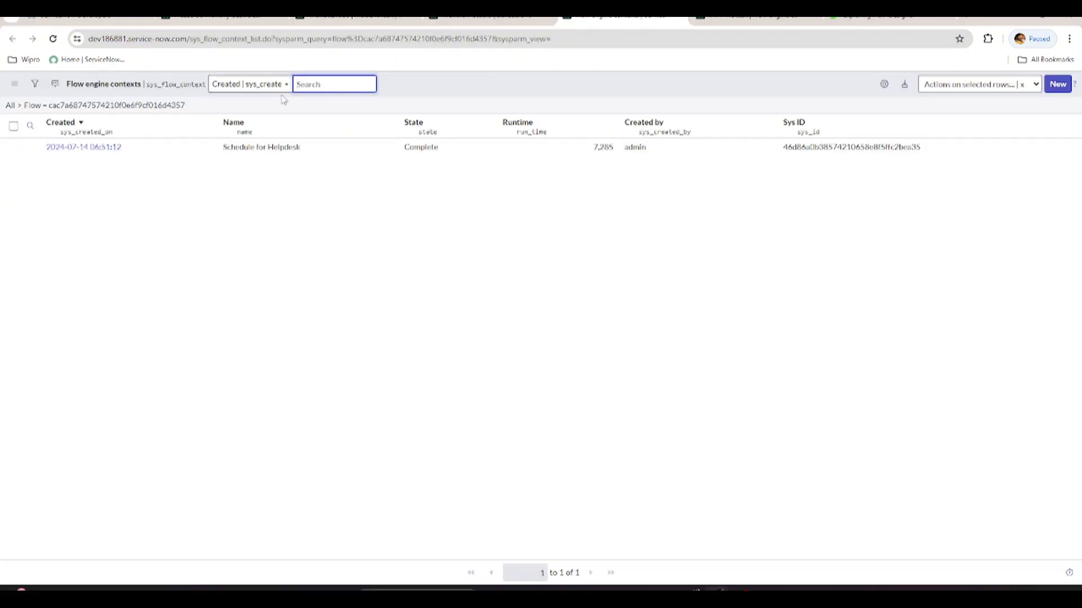
Switch to the Flow Designer presentation in PowerPoint and show its Flow Designer Basics title slide.
{"action": "left_click", "coordinate": [472, 18]}
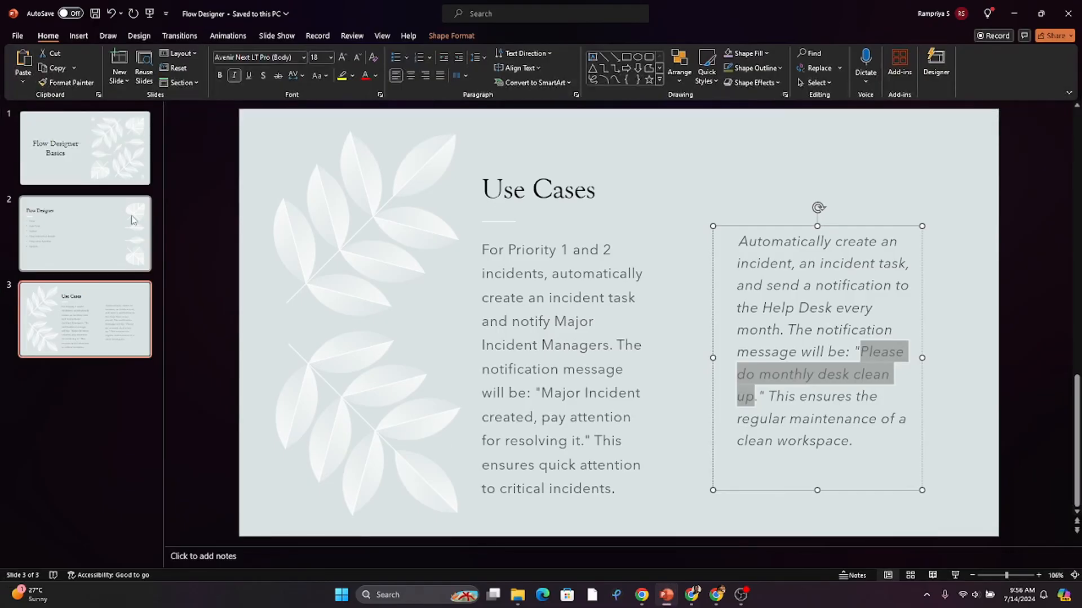
{"action": "left_click", "coordinate": [84, 148]}
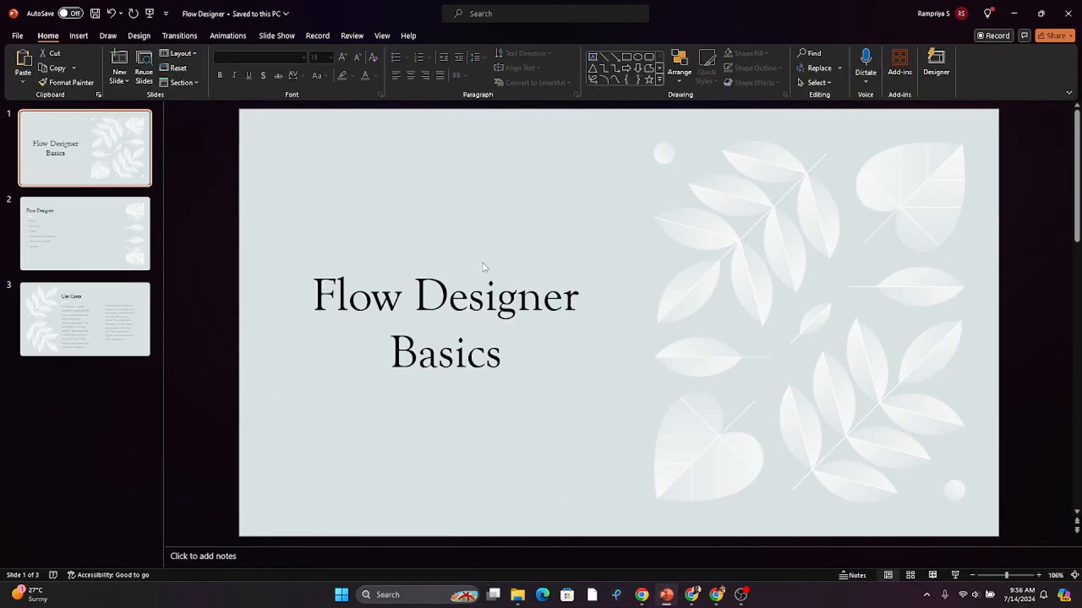